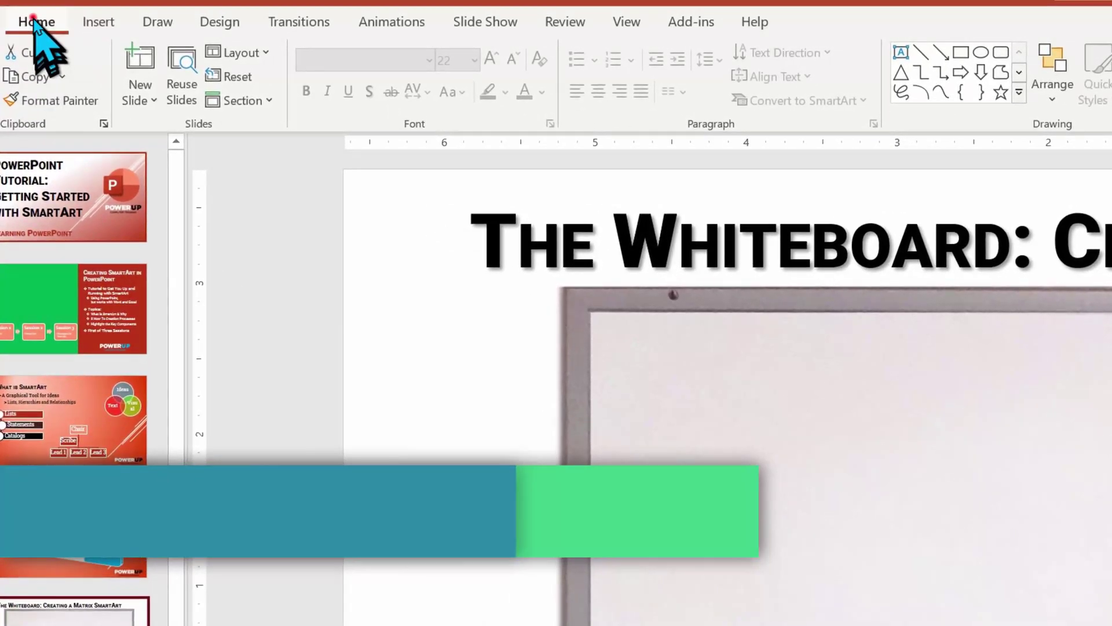
Step: Insert a Titled Matrix SmartArt from the Matrix category of the SmartArt gallery
click(19, 11)
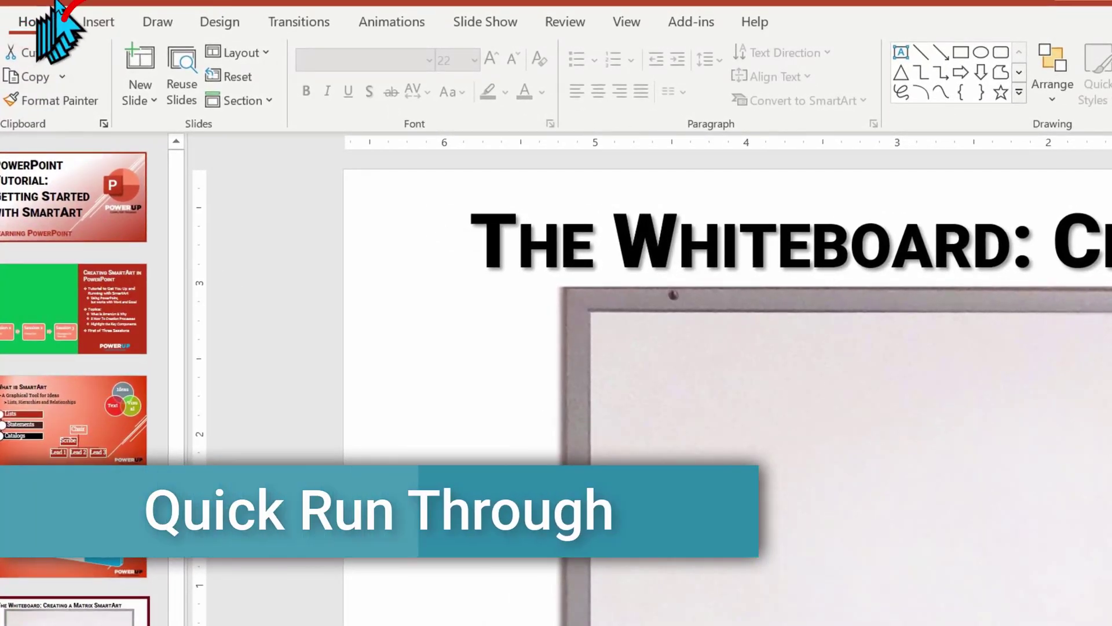
click(103, 27)
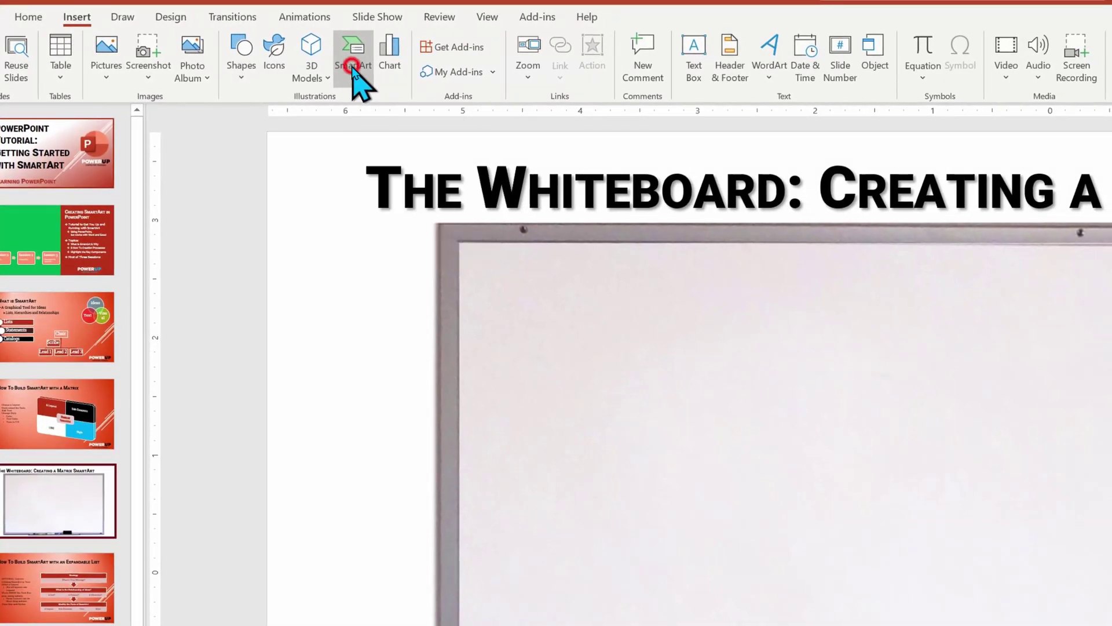
click(354, 67)
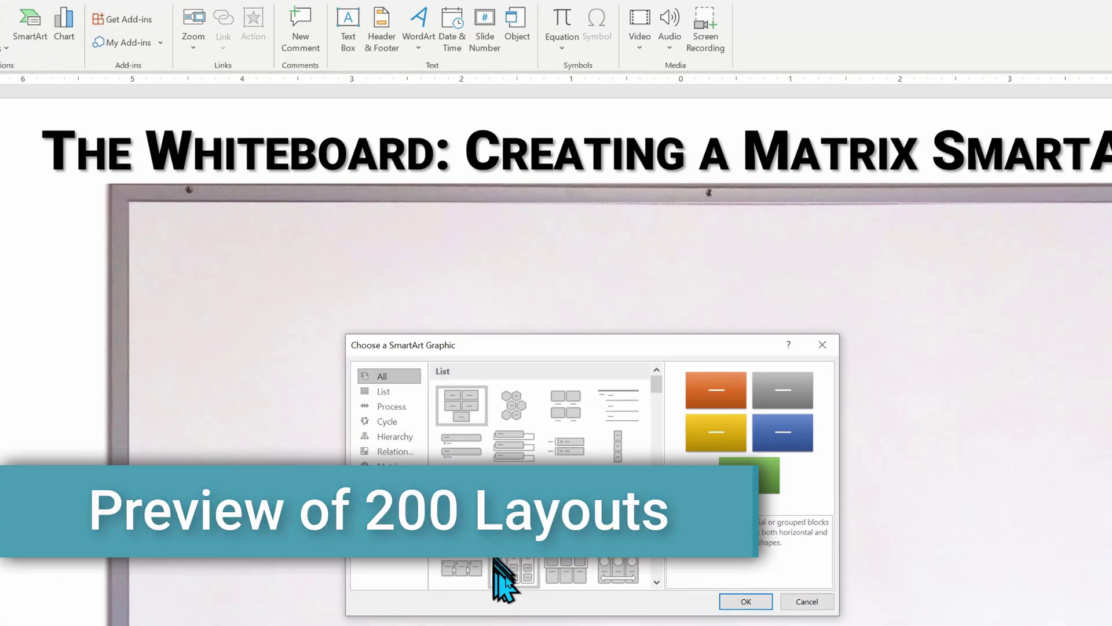
drag(657, 376, 656, 500)
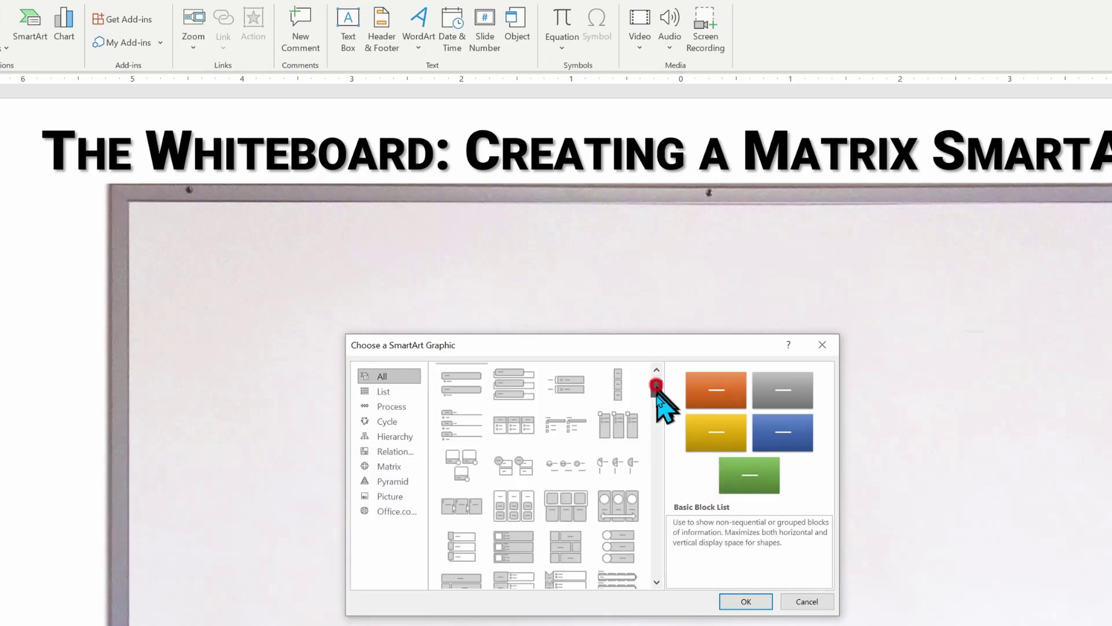
click(380, 388)
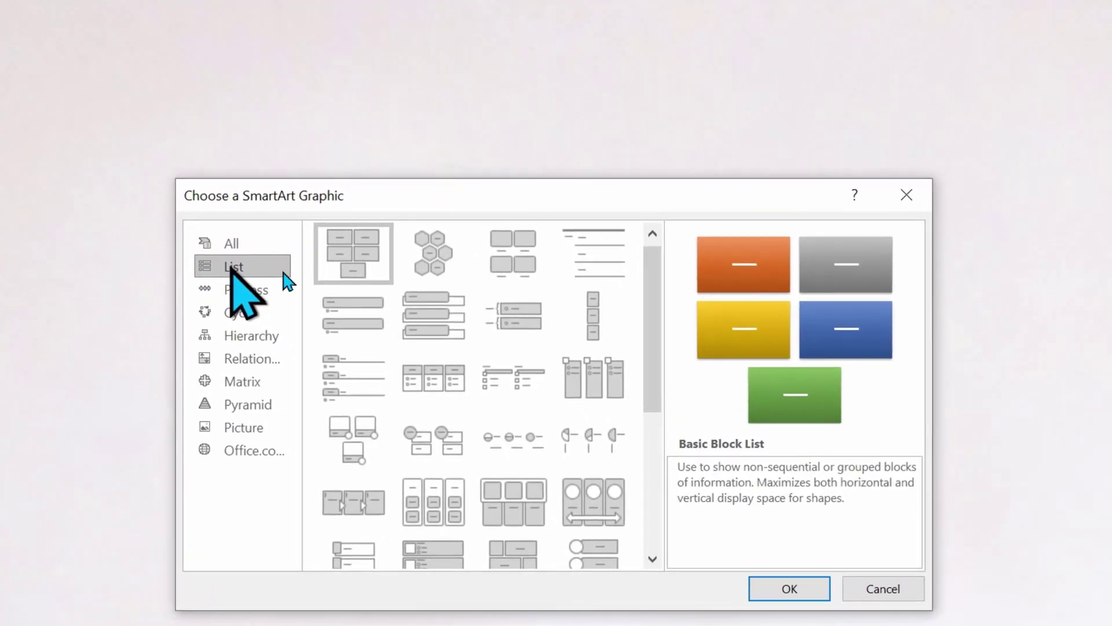
drag(650, 344, 652, 383)
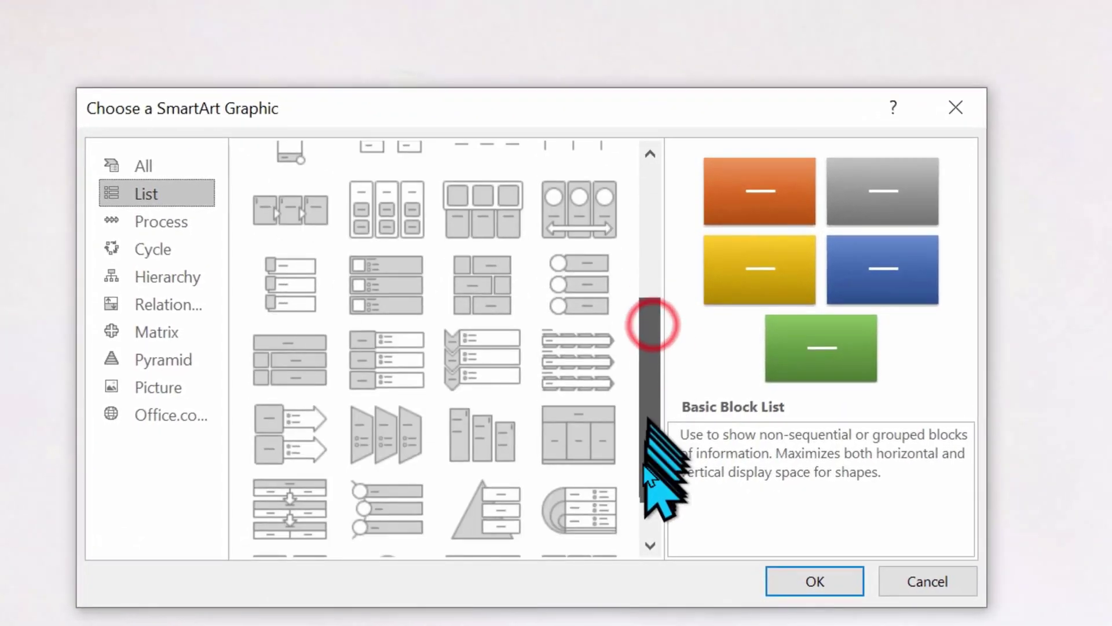
scroll(643, 529, down, 2)
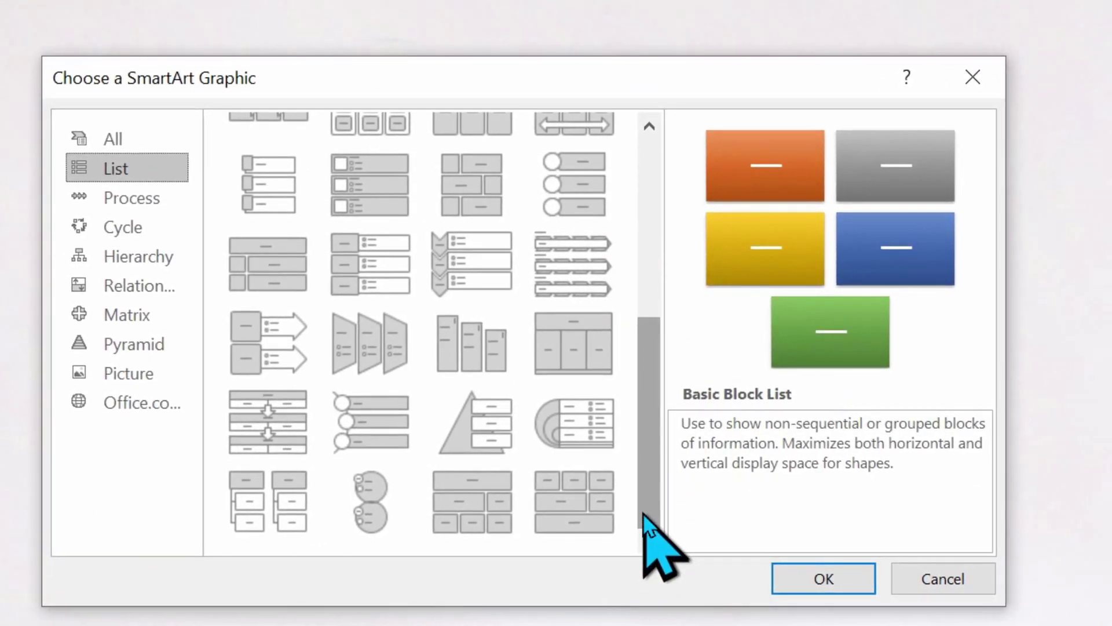
click(126, 314)
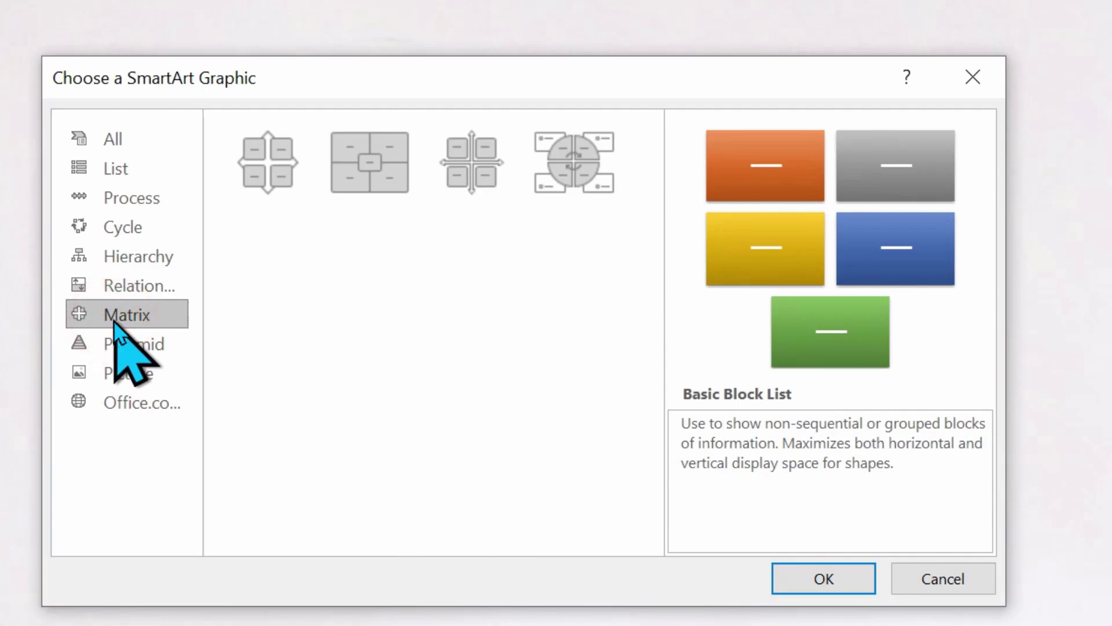
click(383, 192)
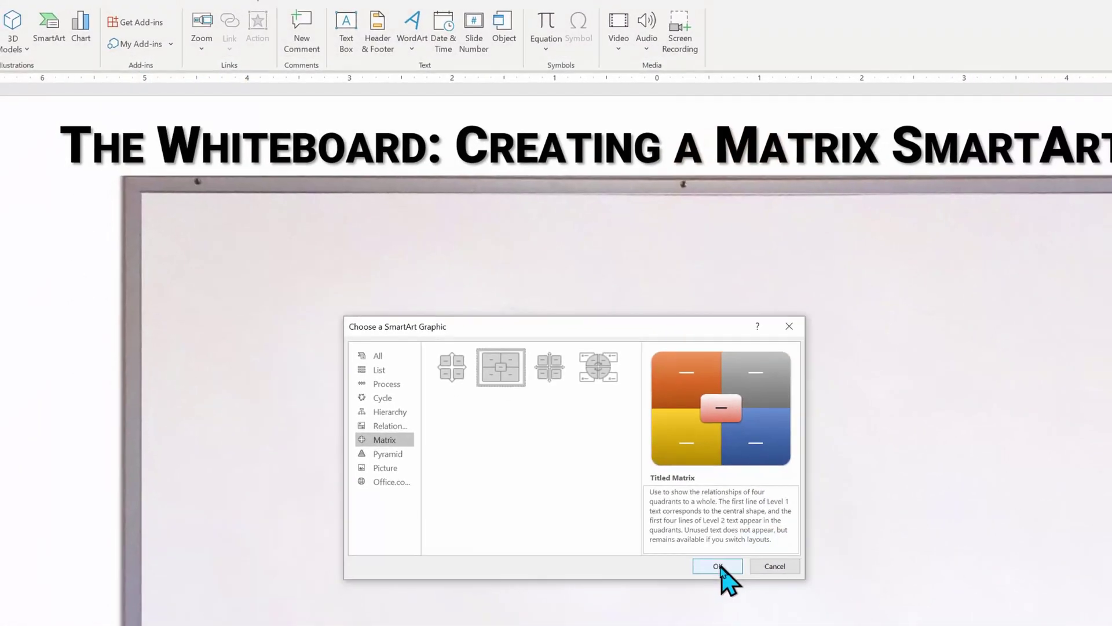
Step: Title the matrix 'Parts of SmartArt' with quadrants A Layout, Sub Elements, Text and Style
click(668, 507)
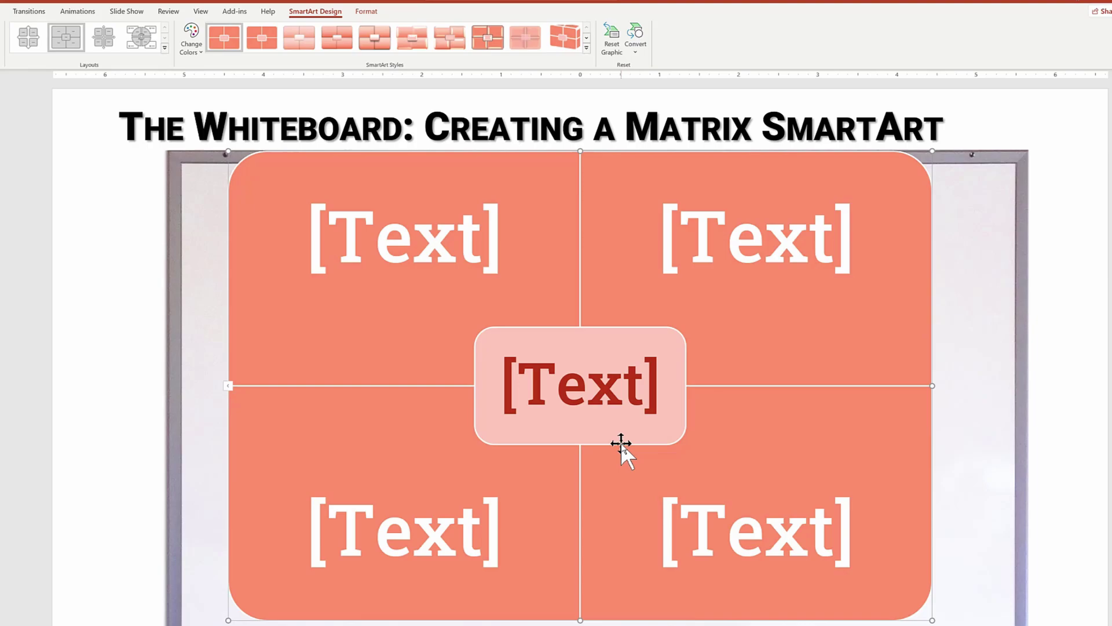
click(229, 387)
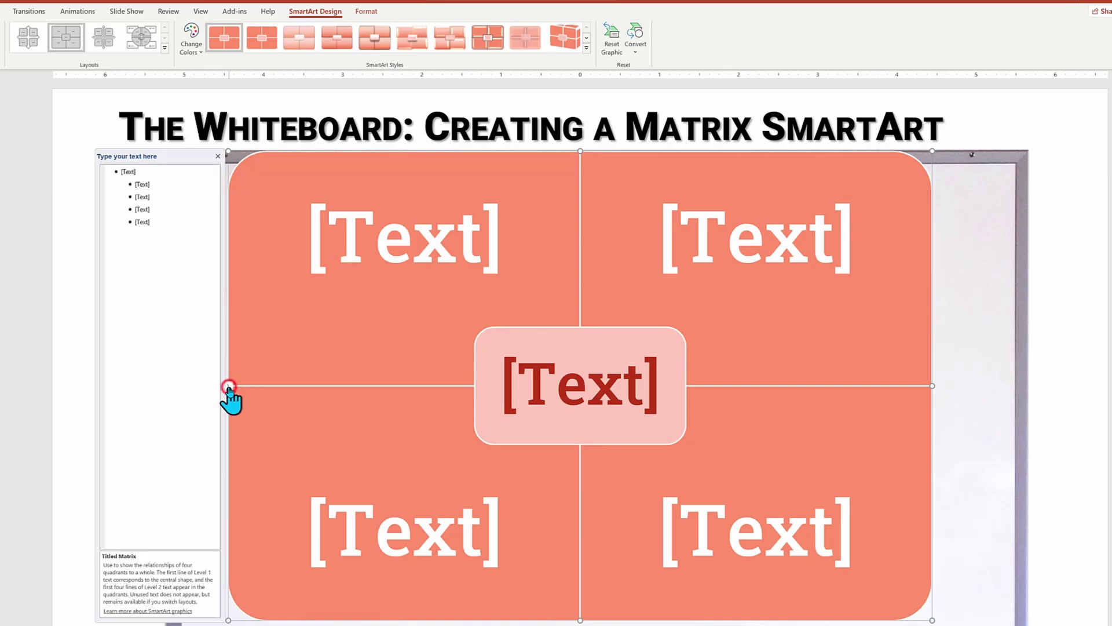
click(127, 181)
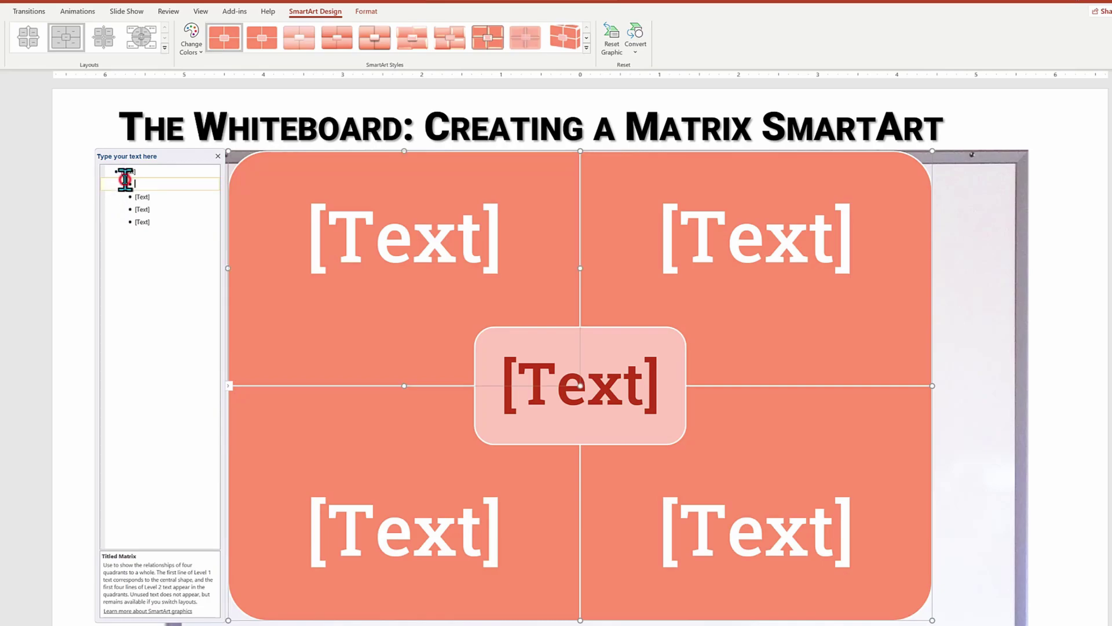
click(122, 173)
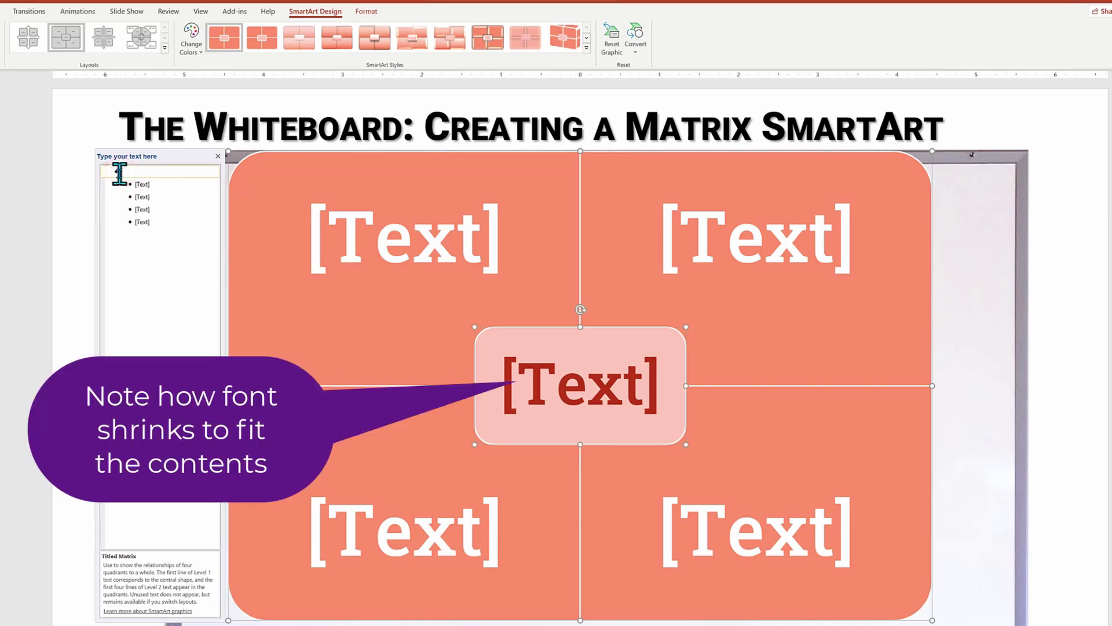
text(Par)
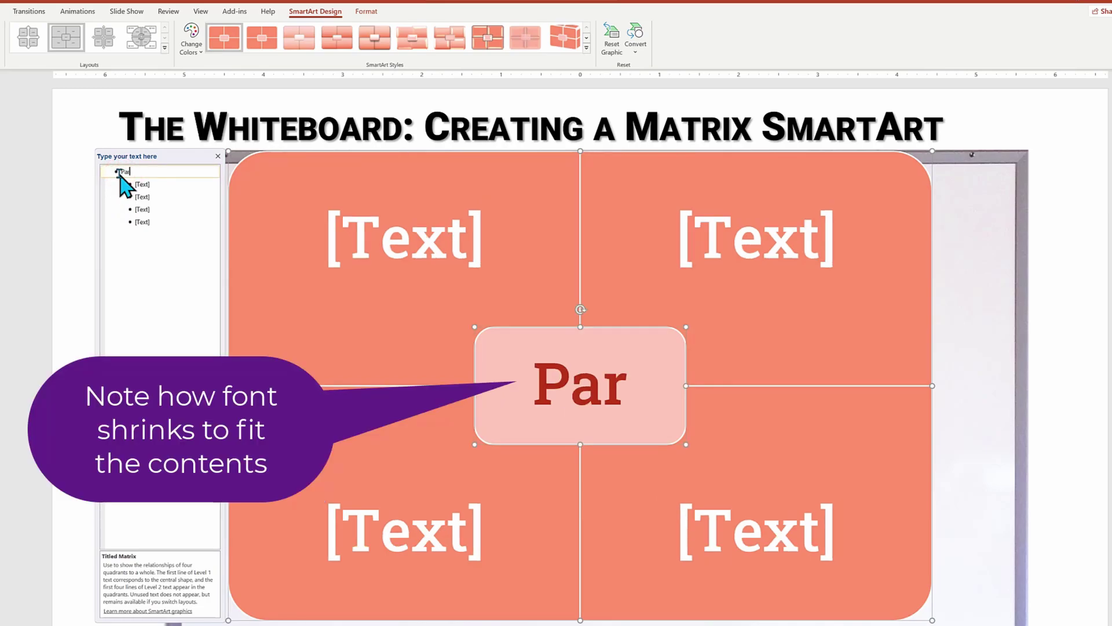
text(ts of Smart)
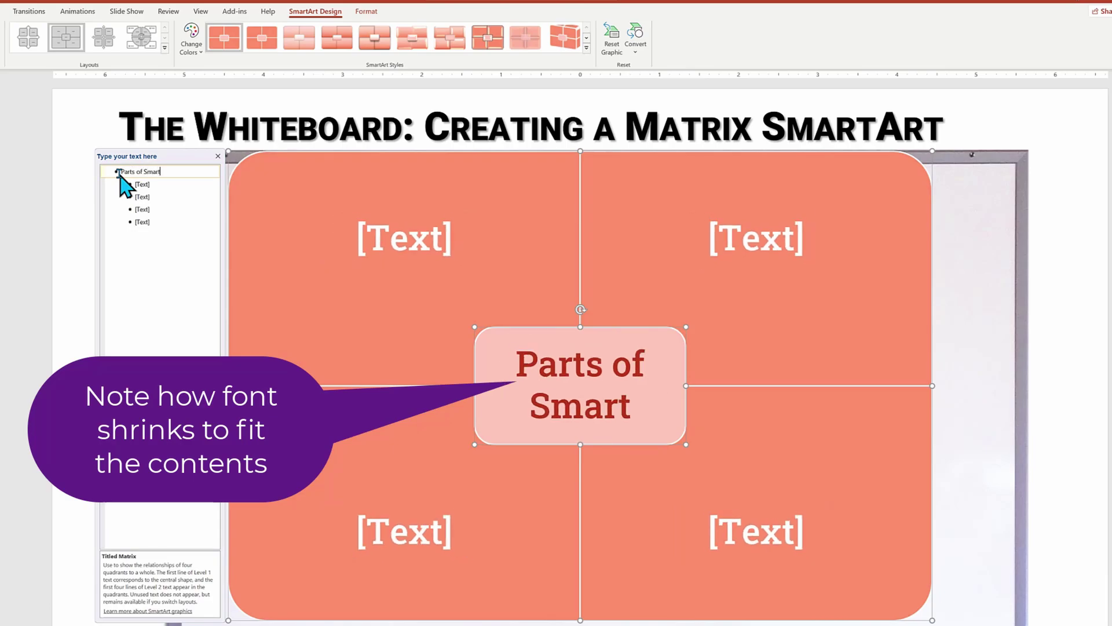
text(Art)
key(Down)
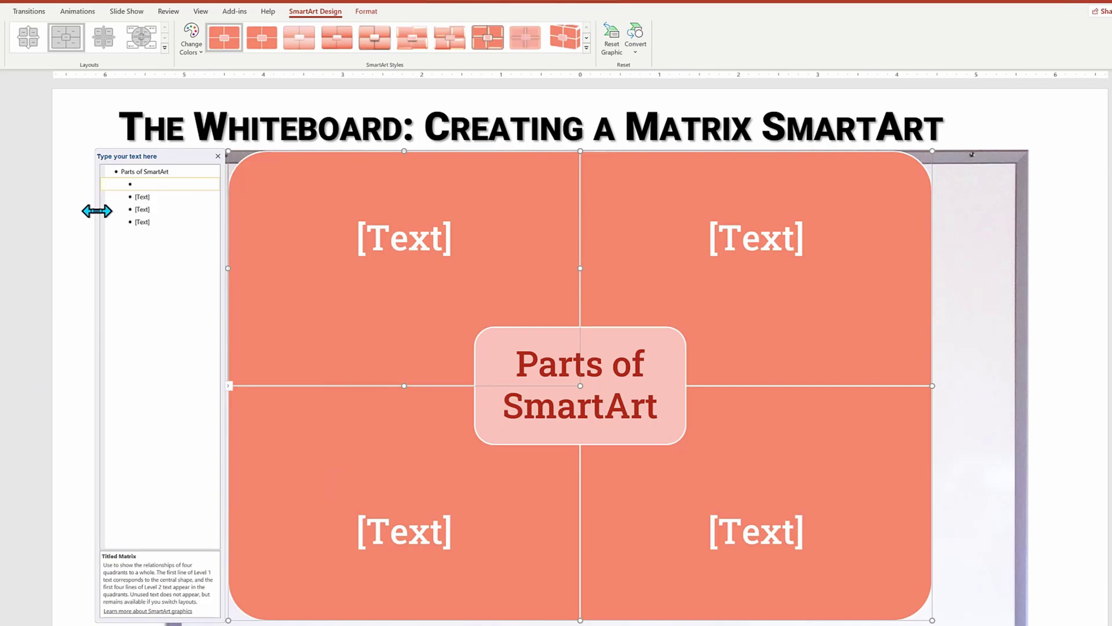
text(A Layout)
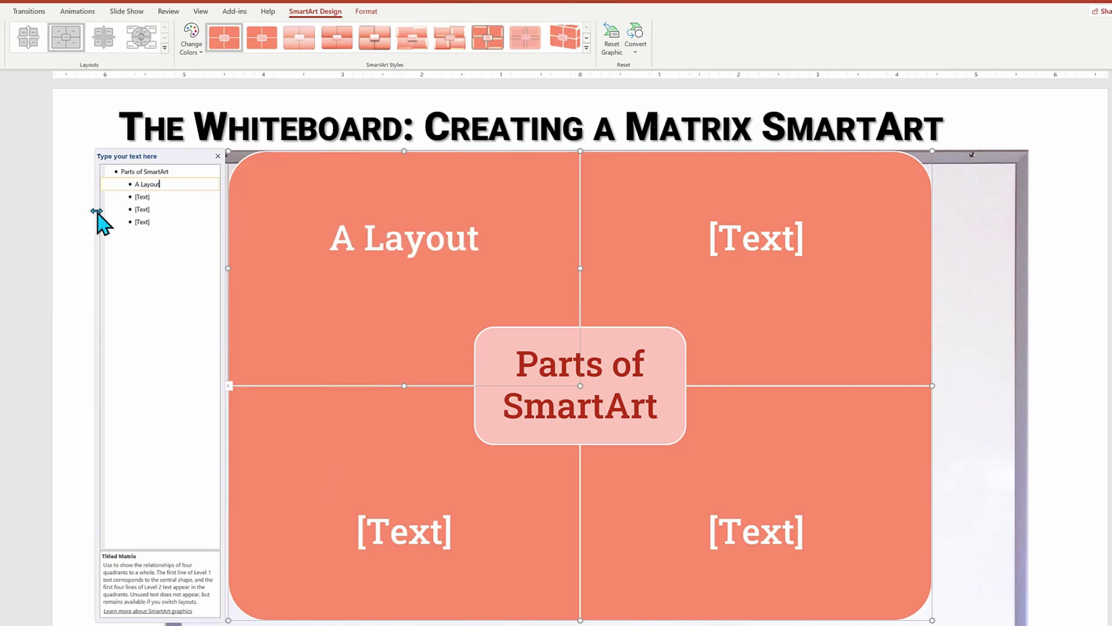
key(Down)
text(Sub)
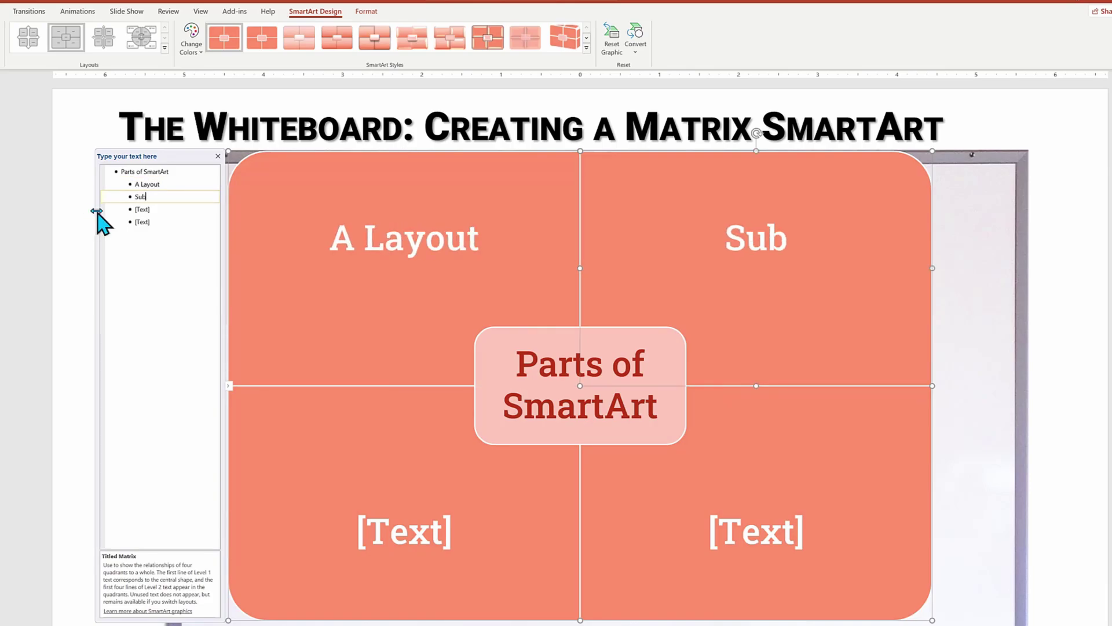
text( Elements)
key(Down)
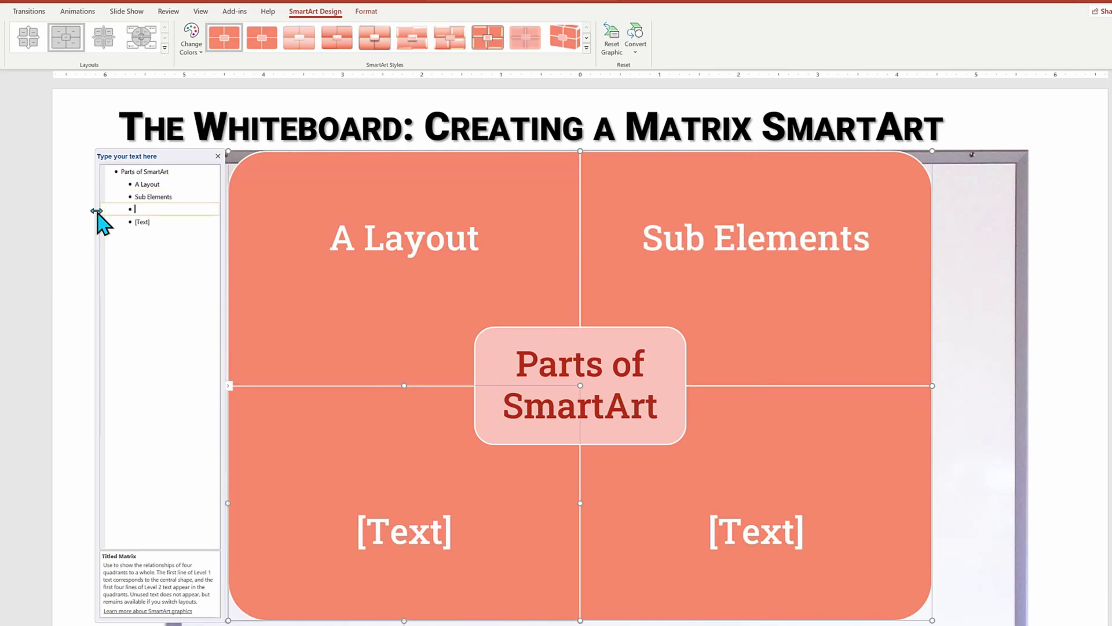
text(Text)
key(Down)
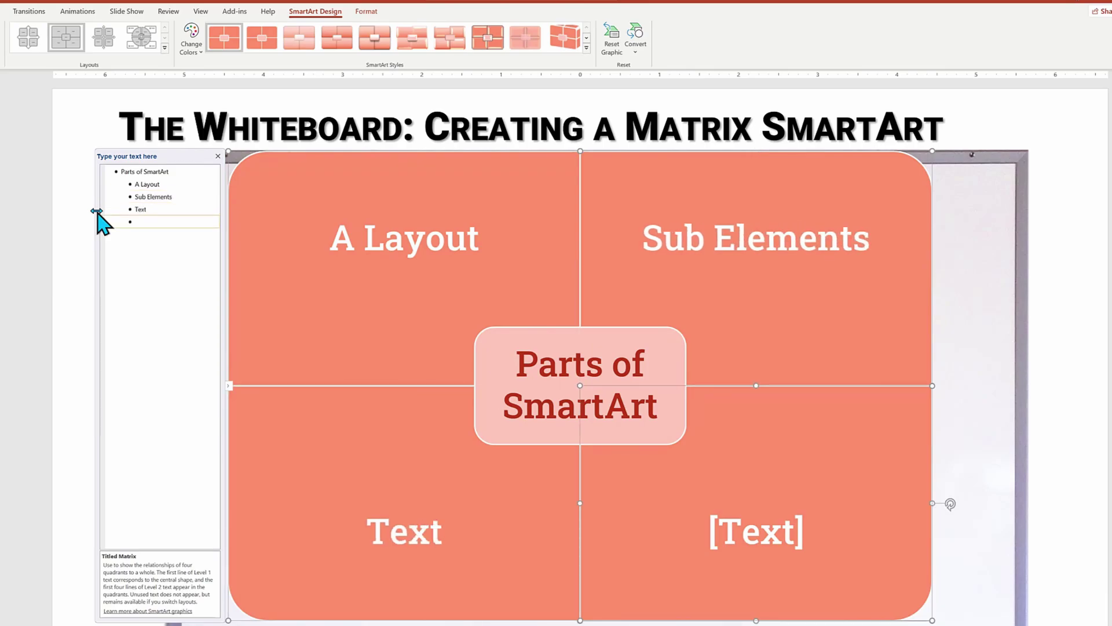
text(Style)
key(Return)
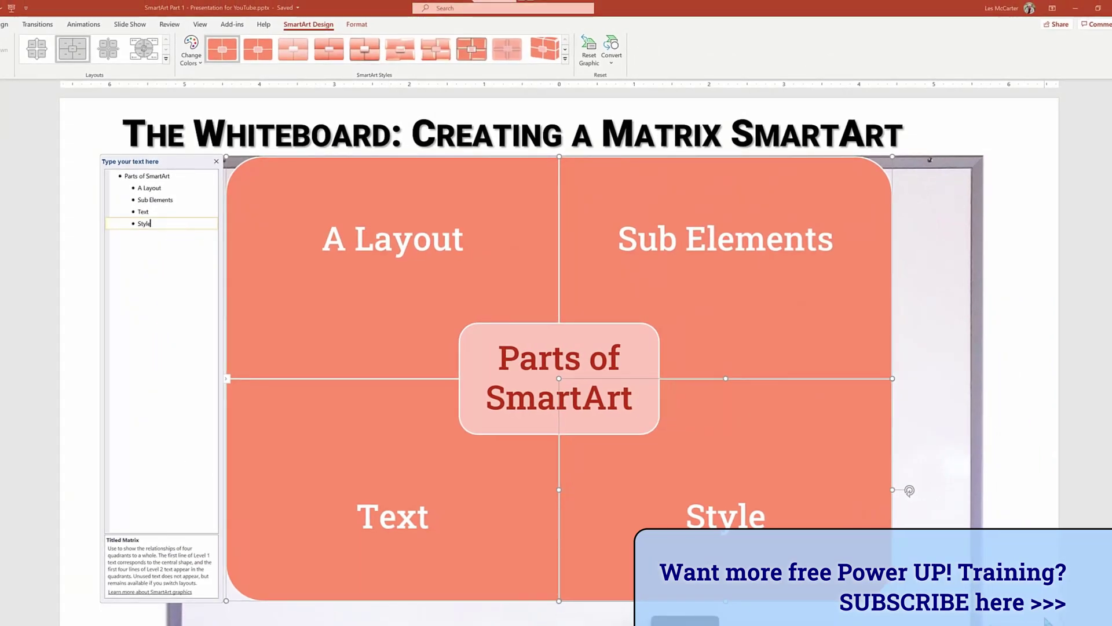
Step: Shrink the Titled Matrix from its corner and move it to the whiteboard centre
click(909, 490)
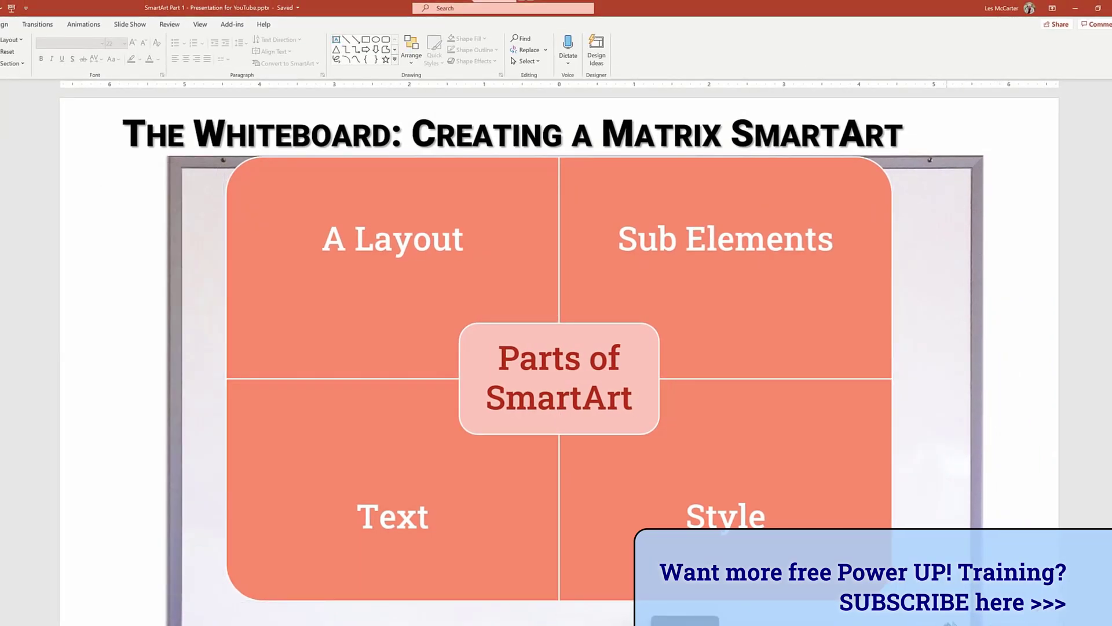
drag(956, 621, 159, 157)
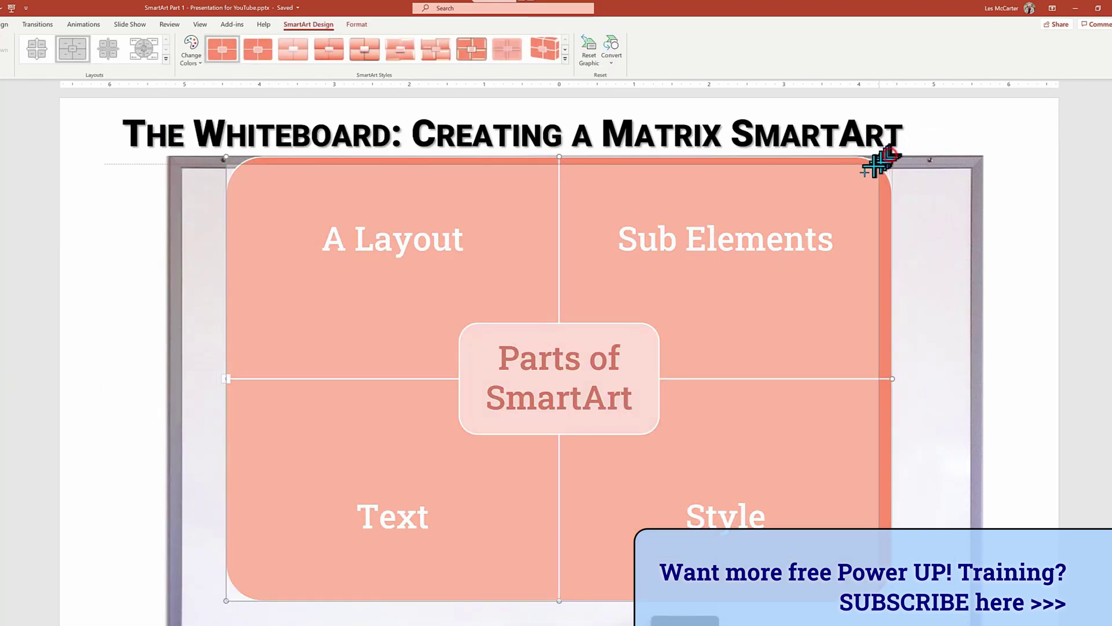
drag(893, 159, 674, 272)
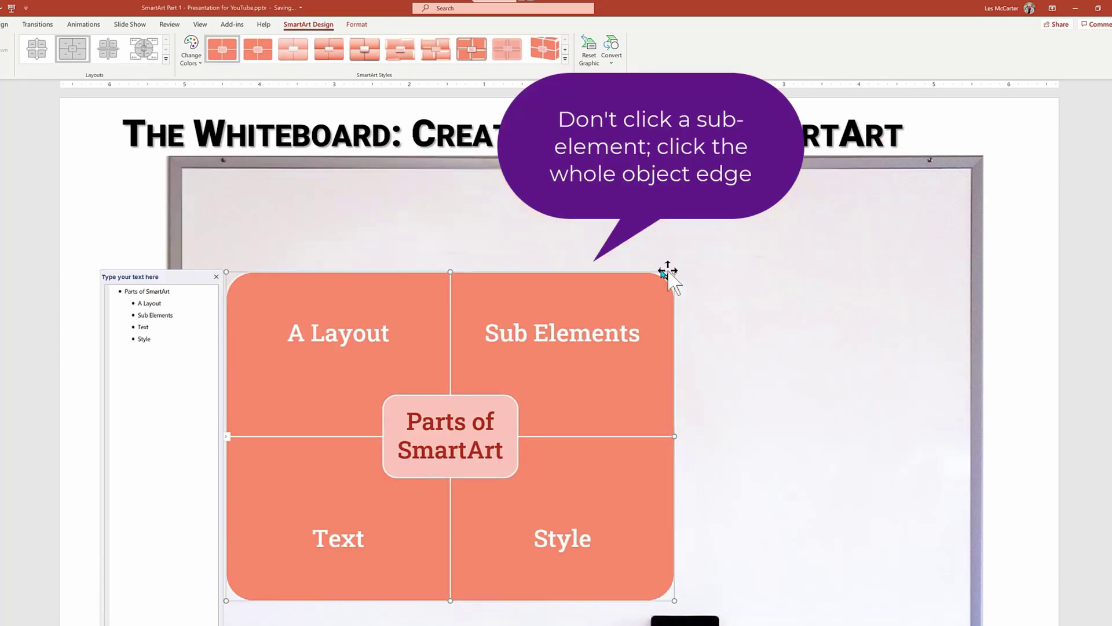
drag(579, 276, 703, 254)
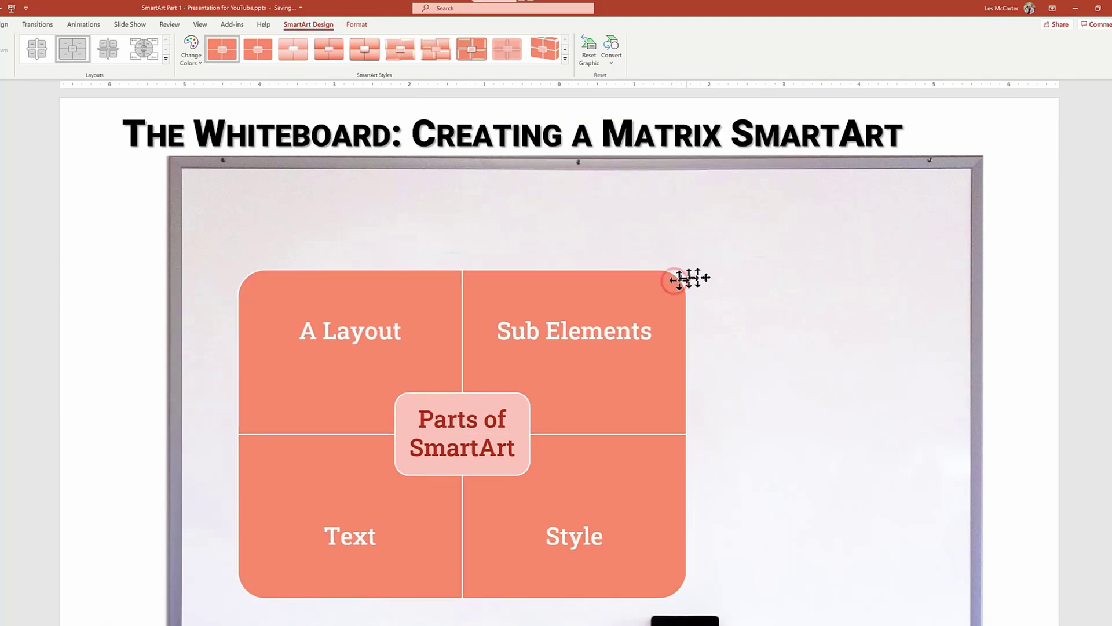
drag(675, 281, 840, 220)
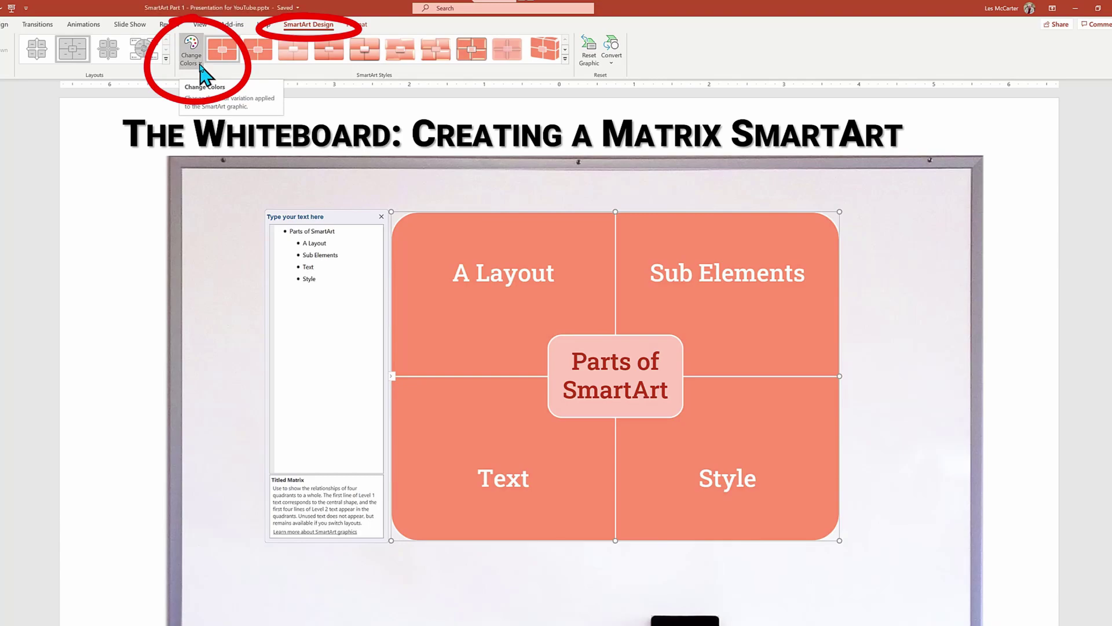
click(195, 55)
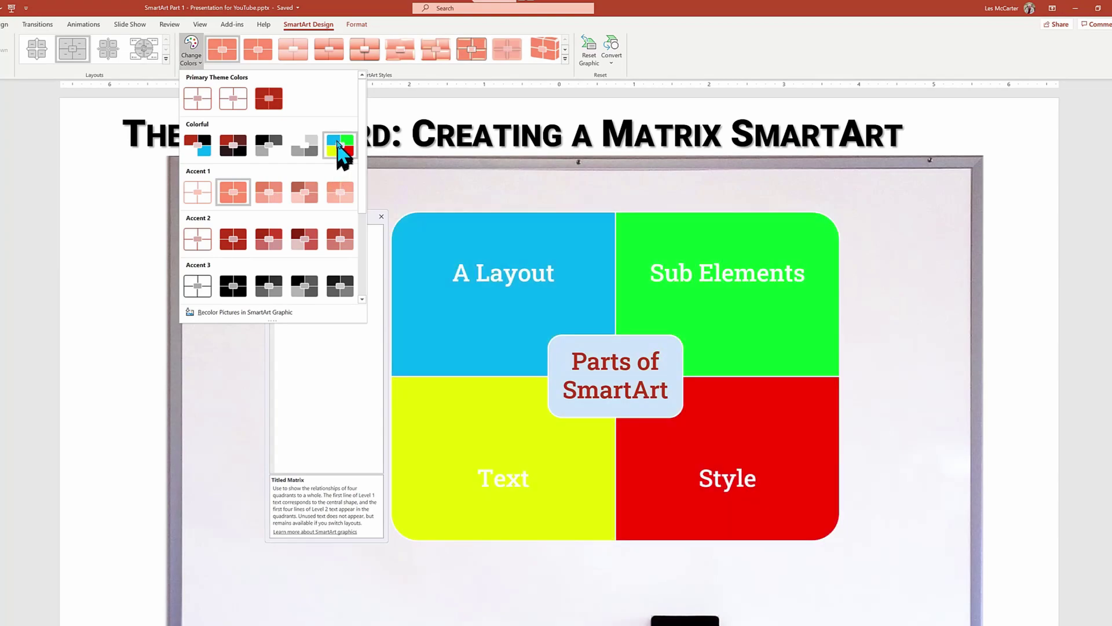
click(196, 146)
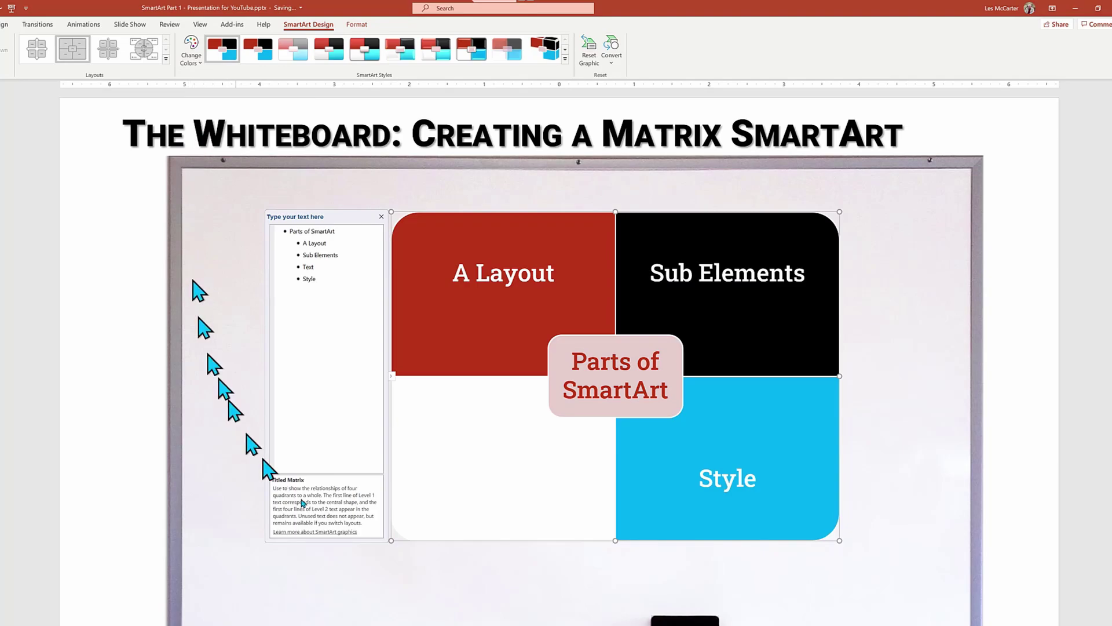
click(493, 469)
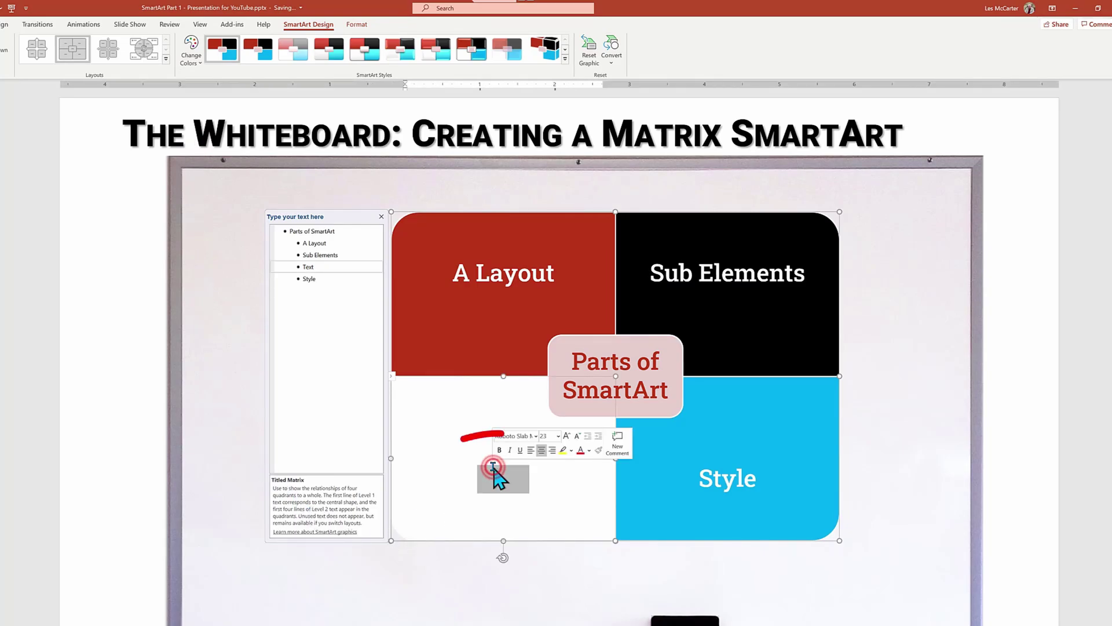
click(589, 449)
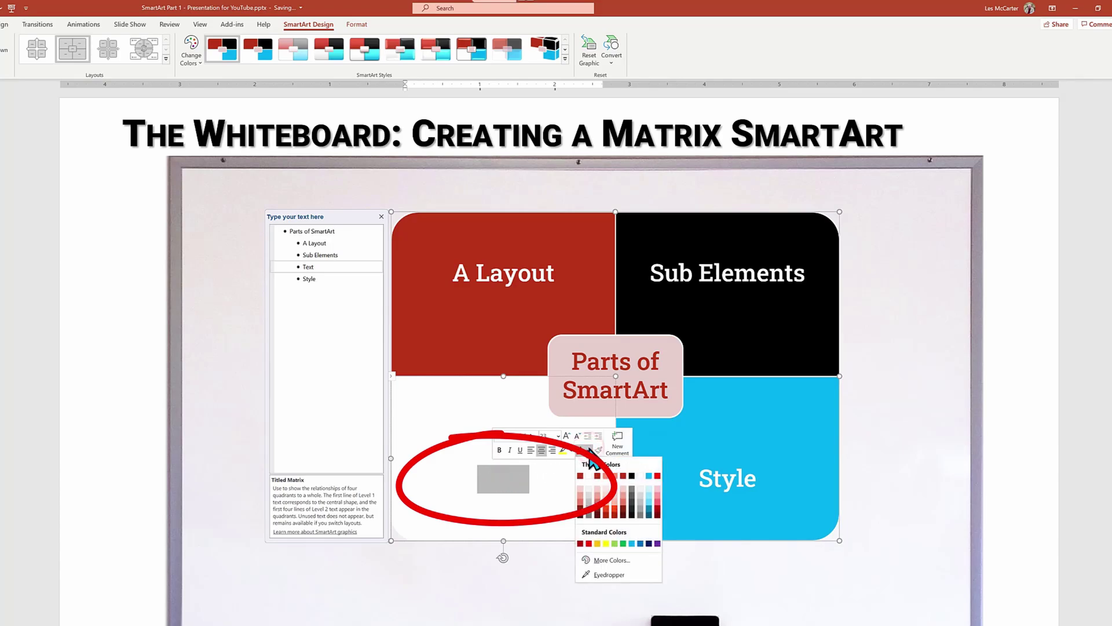
click(647, 544)
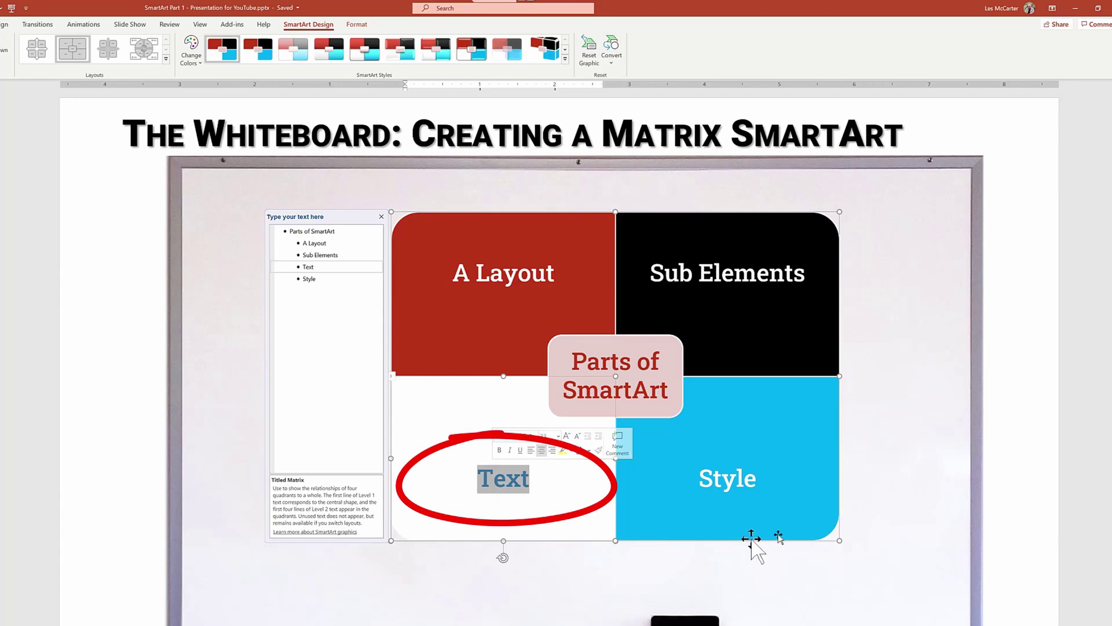
click(884, 500)
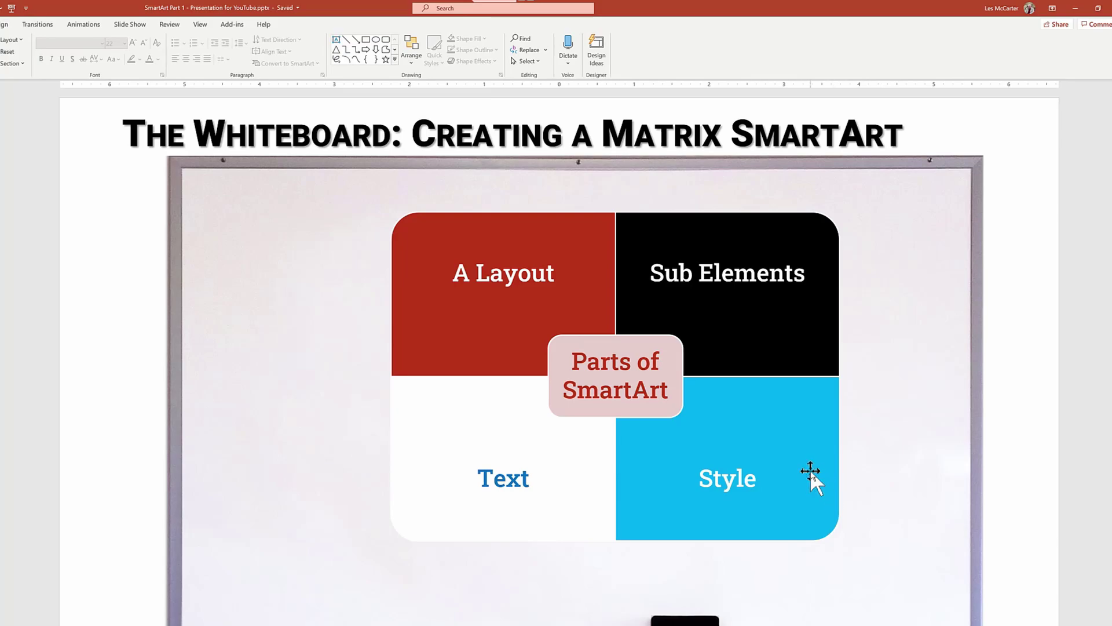
Step: Give the matrix the Colorful Range Accent Colors 2 to 3 scheme and a tilted 3-D style
click(639, 216)
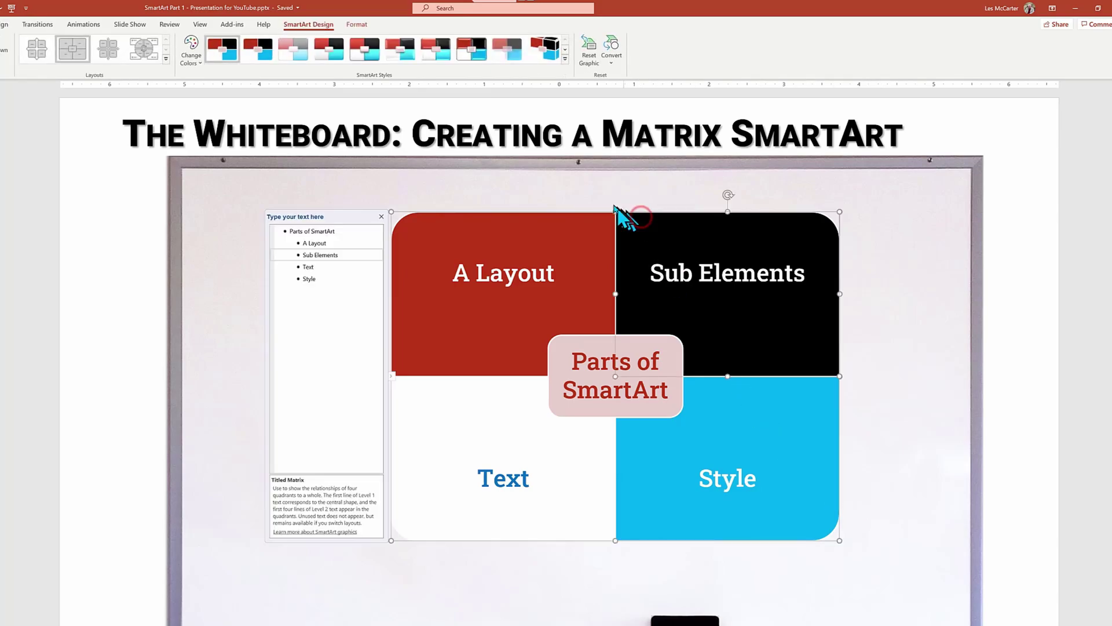
click(194, 54)
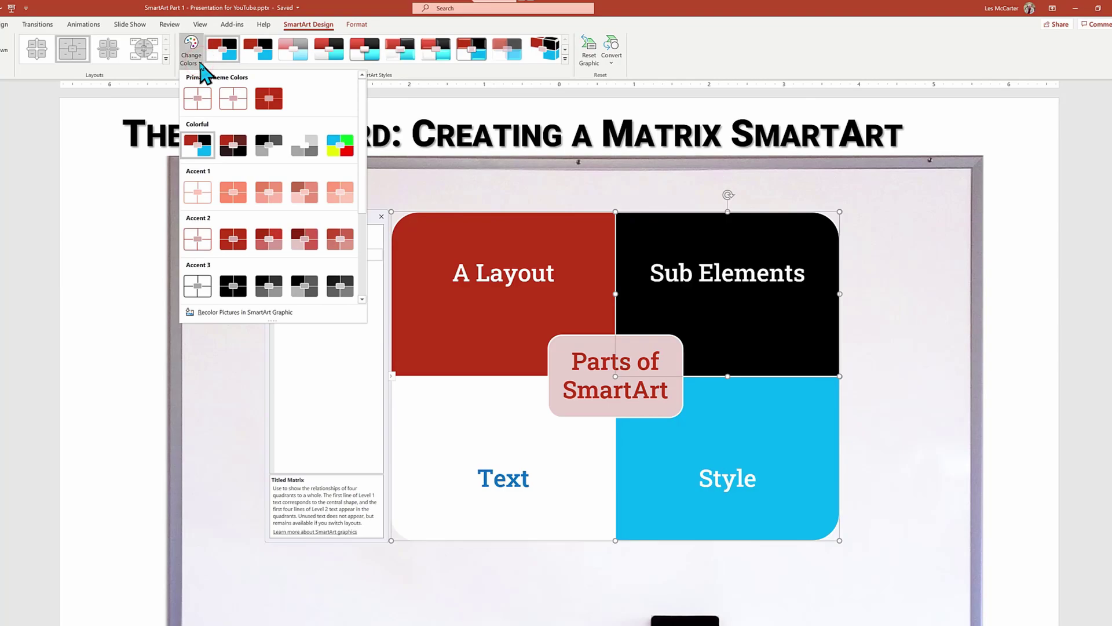
click(235, 147)
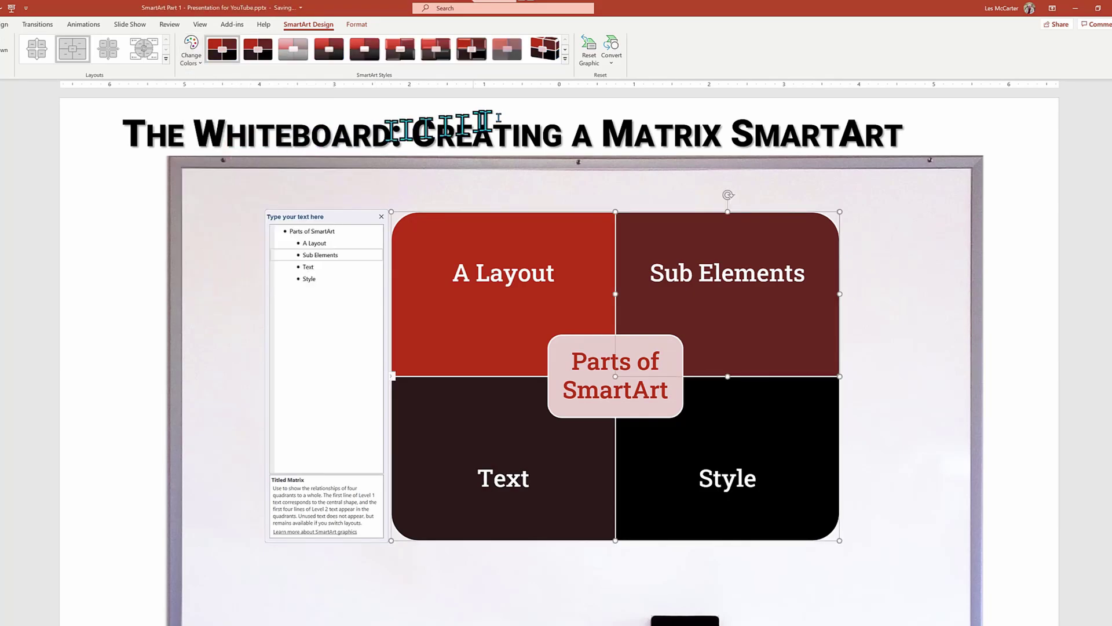
click(566, 62)
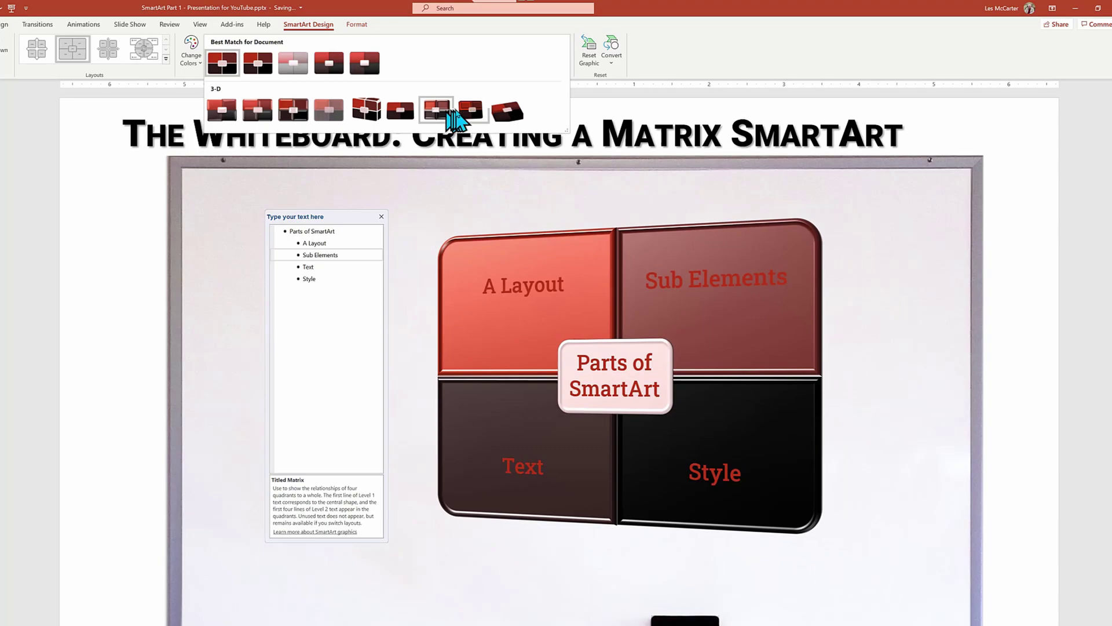
click(469, 111)
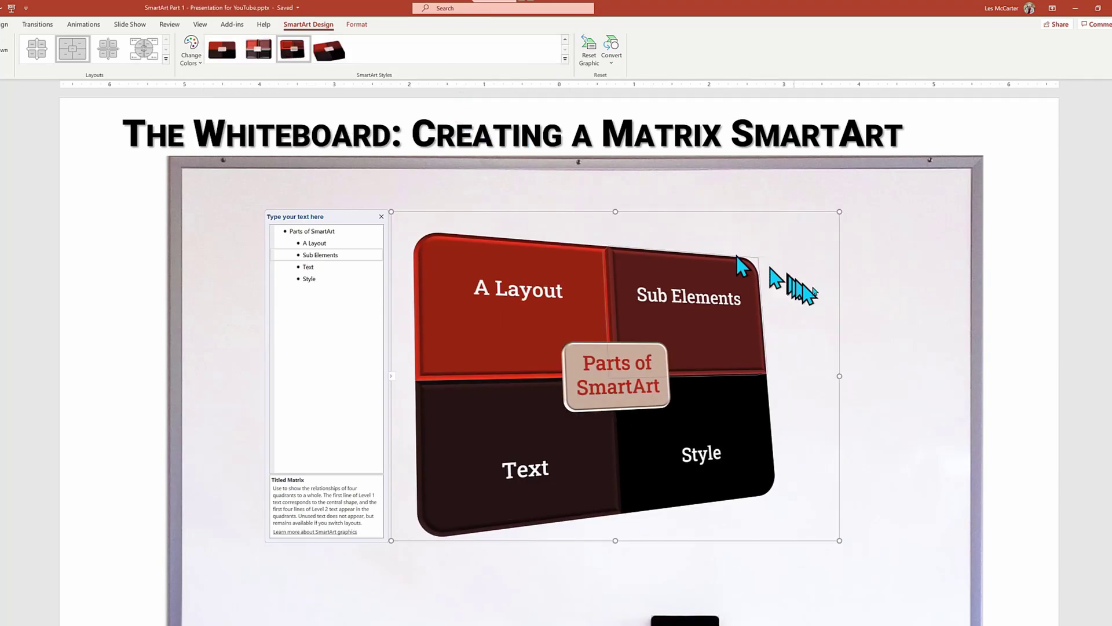
Step: Deselect the matrix to view its finished red-and-black 3-D look
click(888, 306)
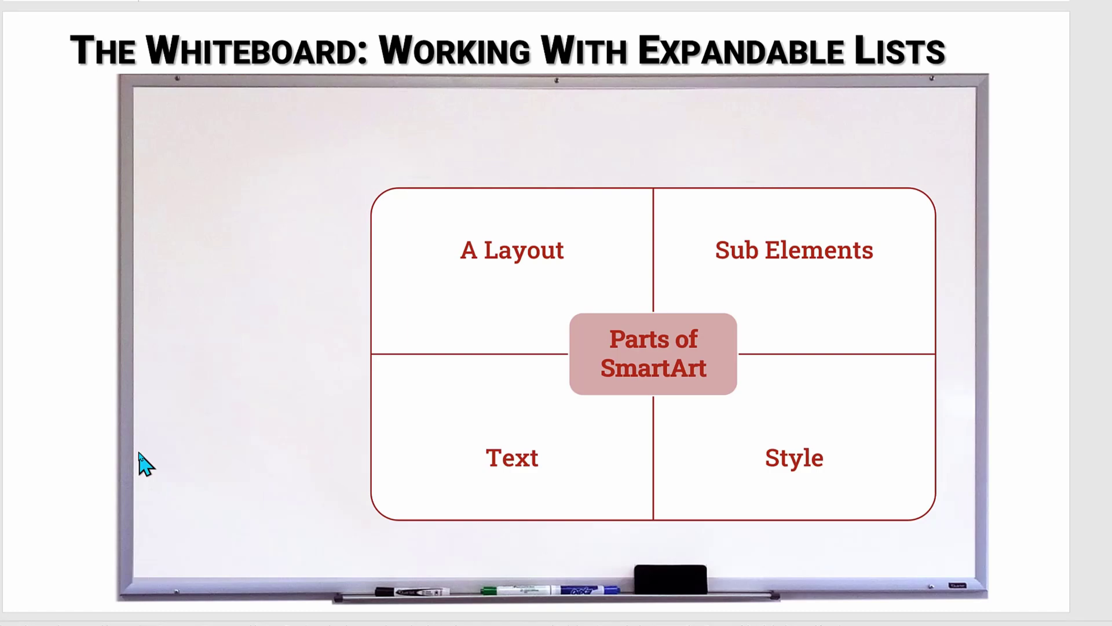
click(572, 356)
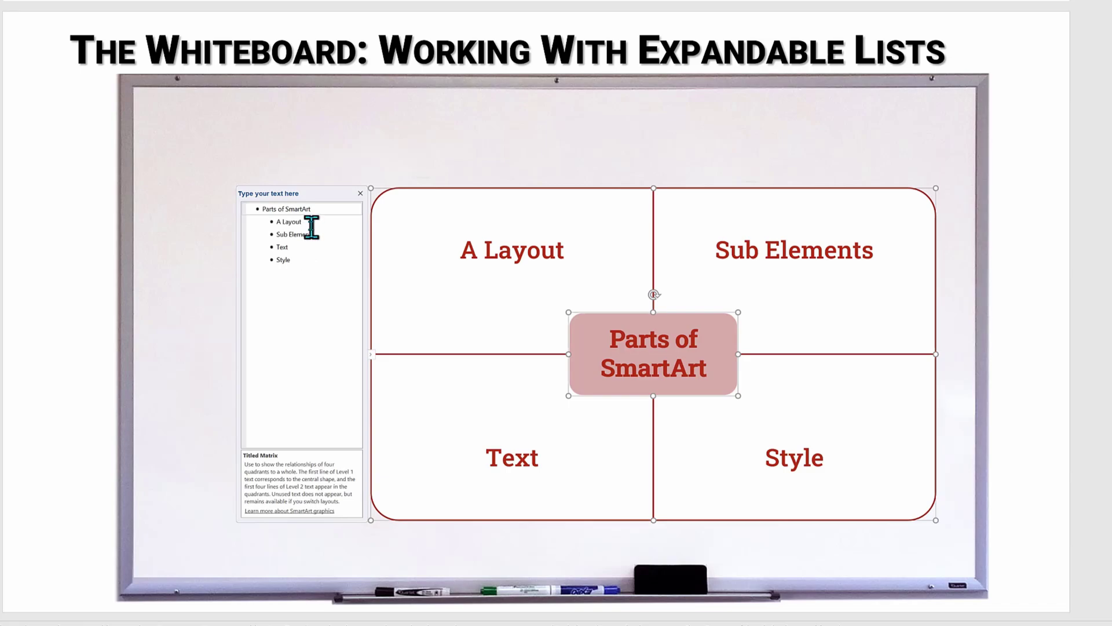
click(312, 224)
key(Return)
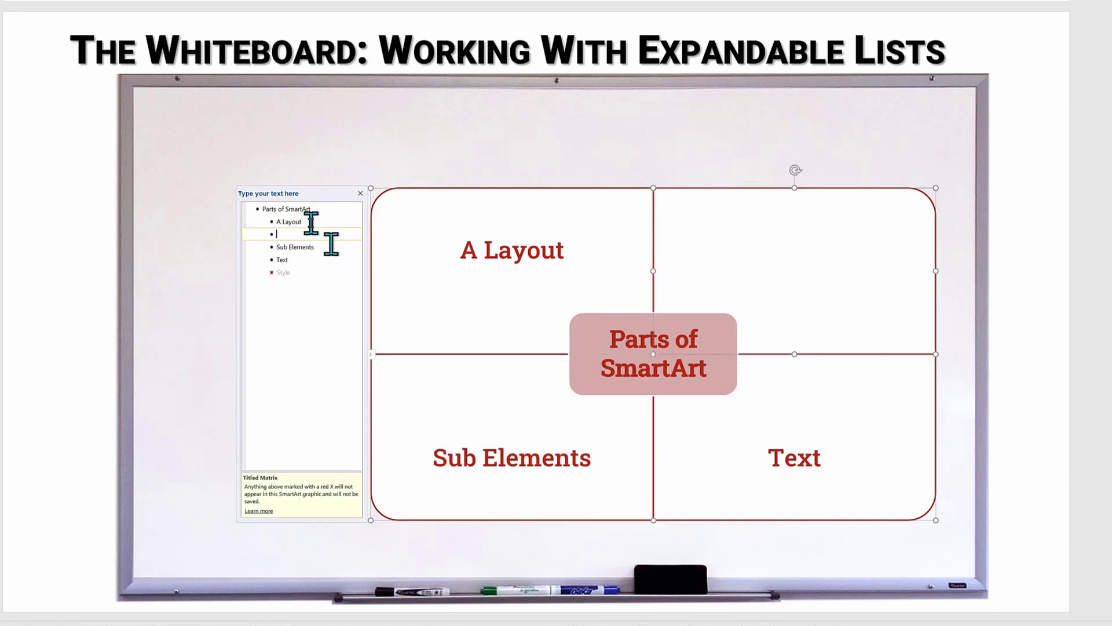
key(Tab)
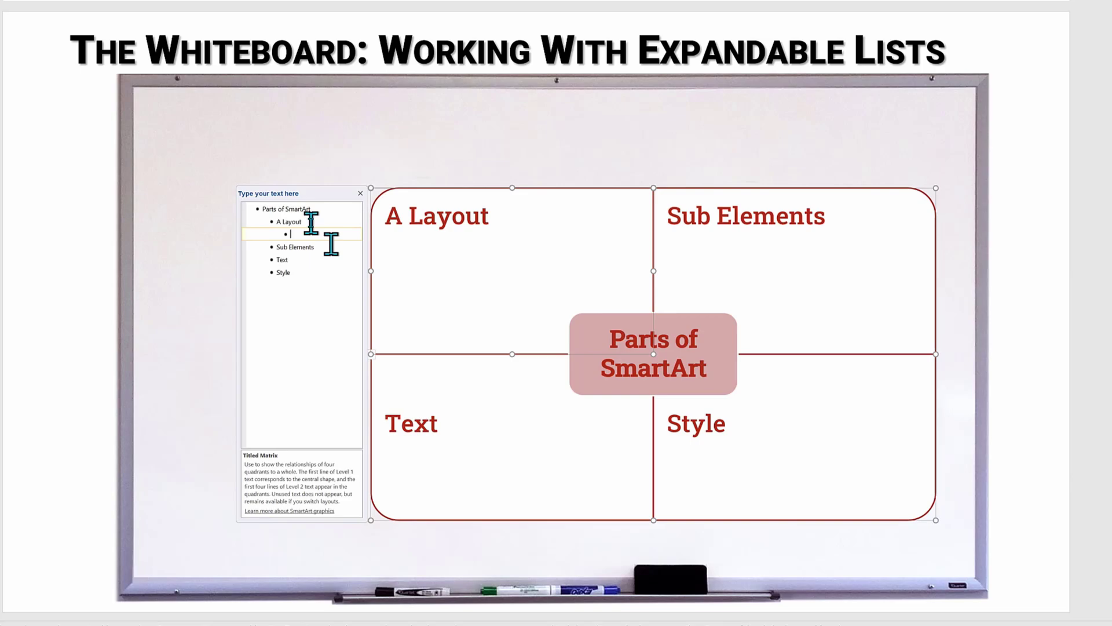
text(Bullet 1)
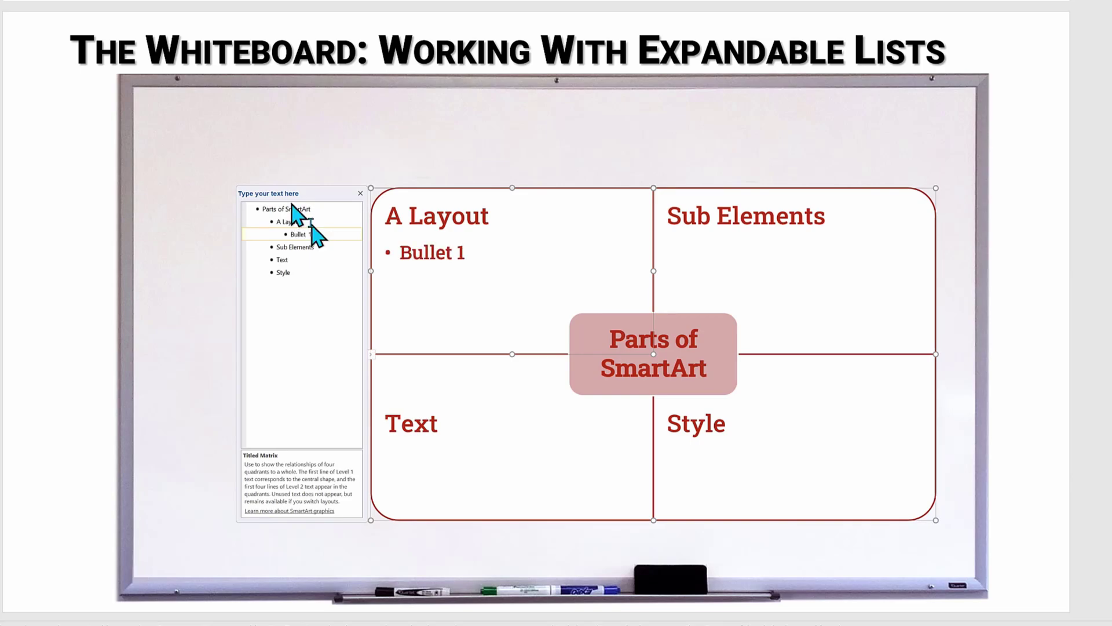
key(Return)
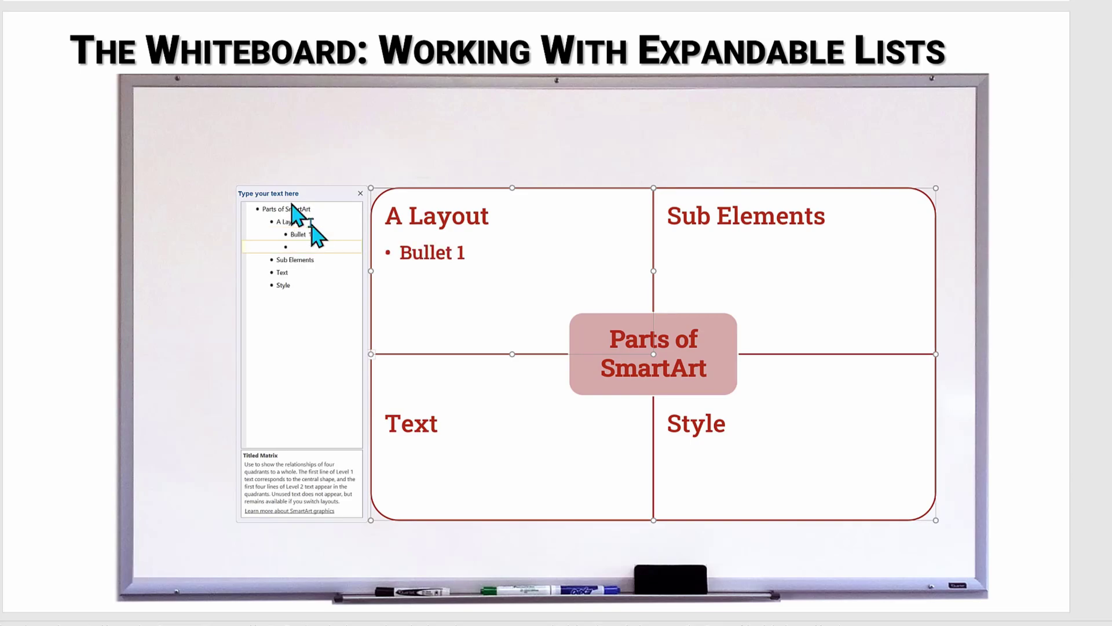
text(Bullet 2)
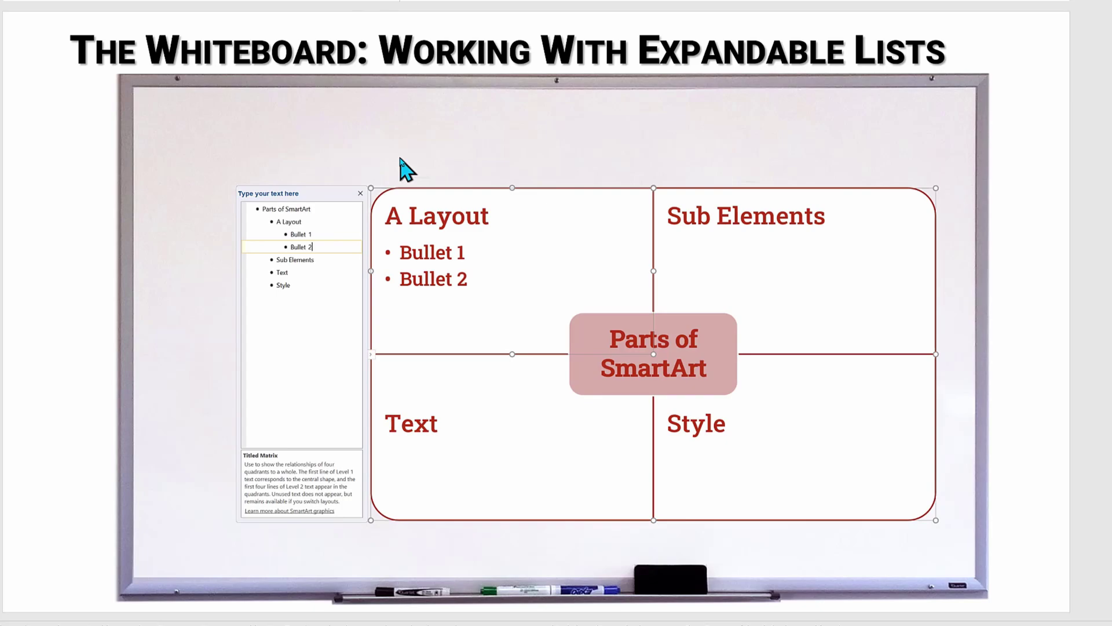
drag(316, 247, 303, 222)
key(Delete)
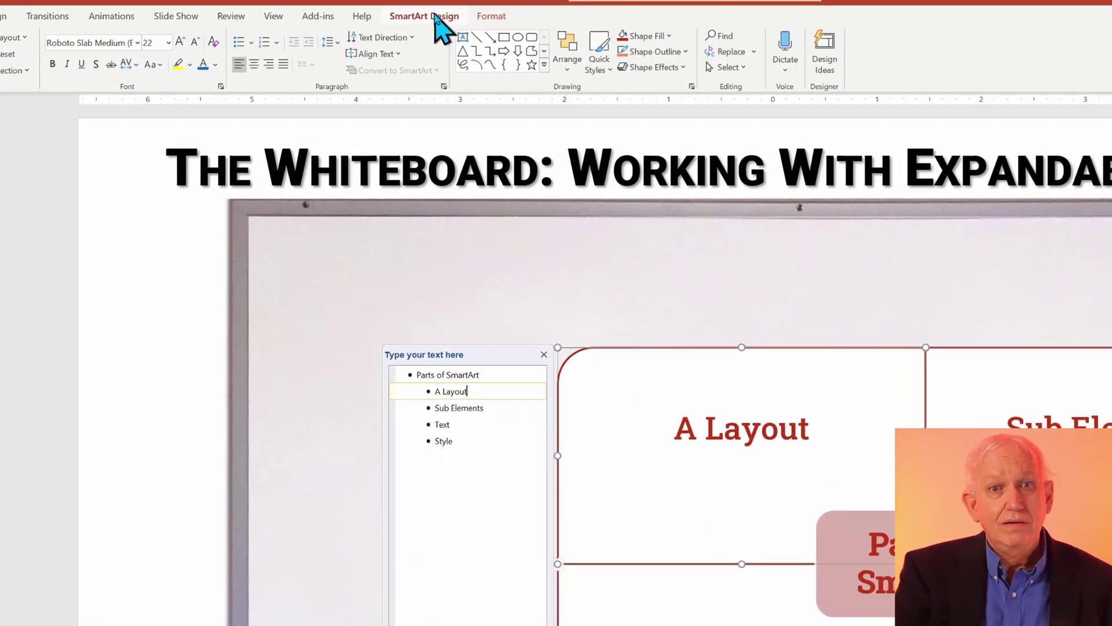
Step: Reselect the Parts of SmartArt graphic and expand the SmartArt Design Layouts gallery
click(579, 253)
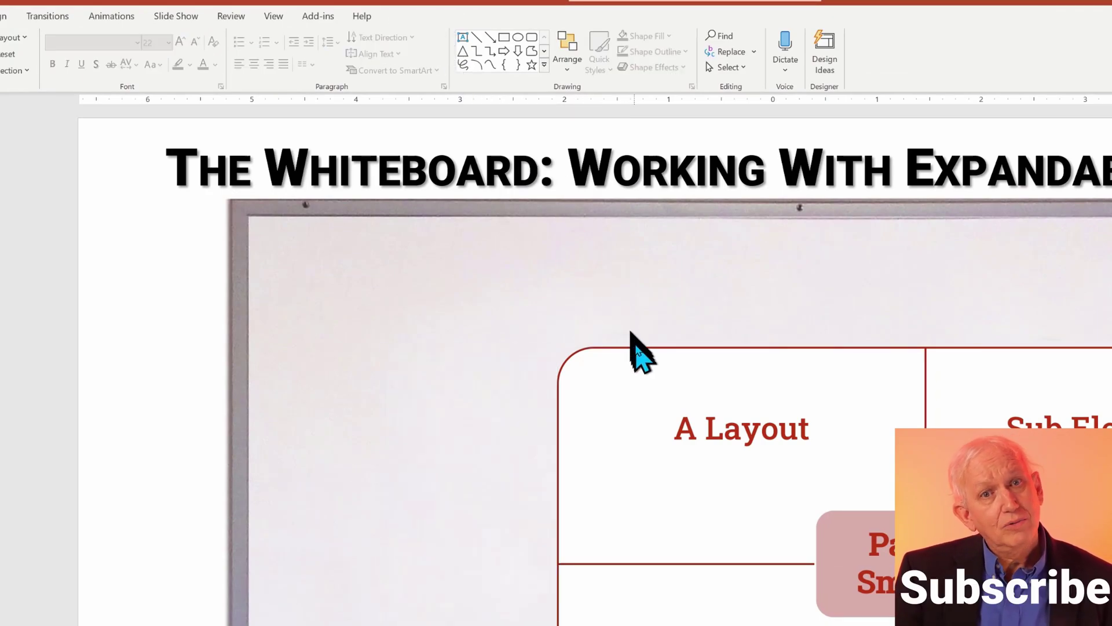
click(462, 37)
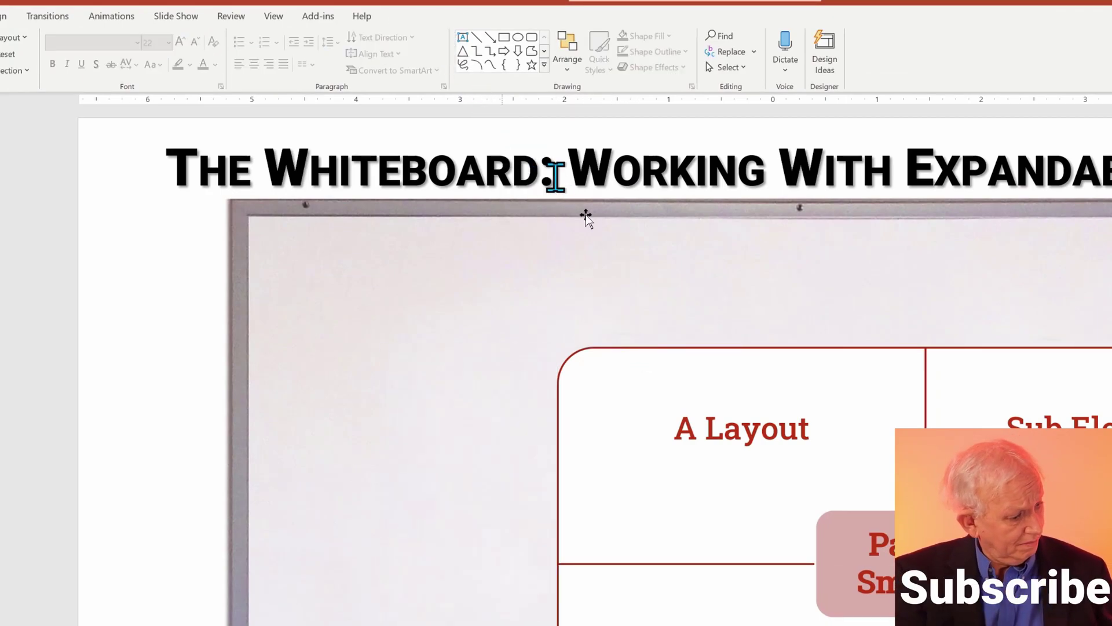
click(661, 353)
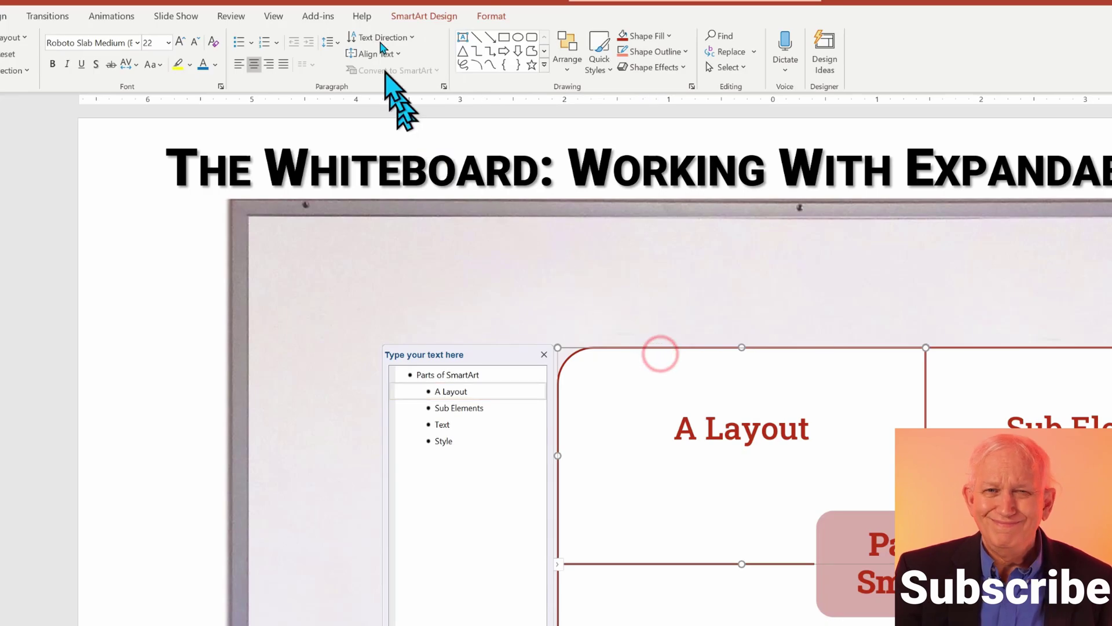
click(424, 16)
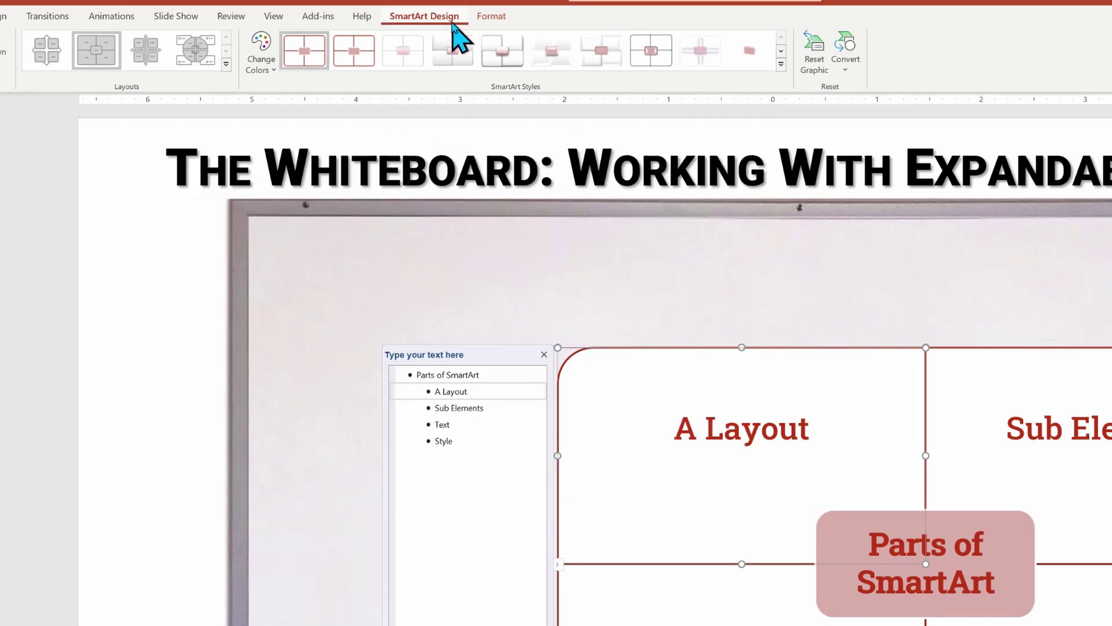
click(228, 68)
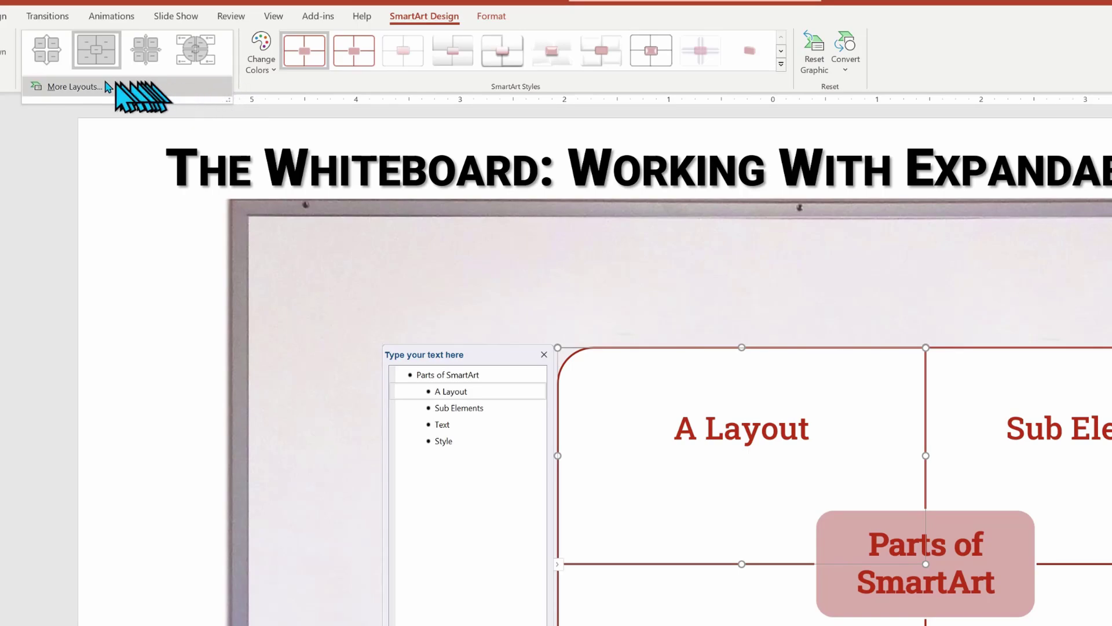
click(72, 86)
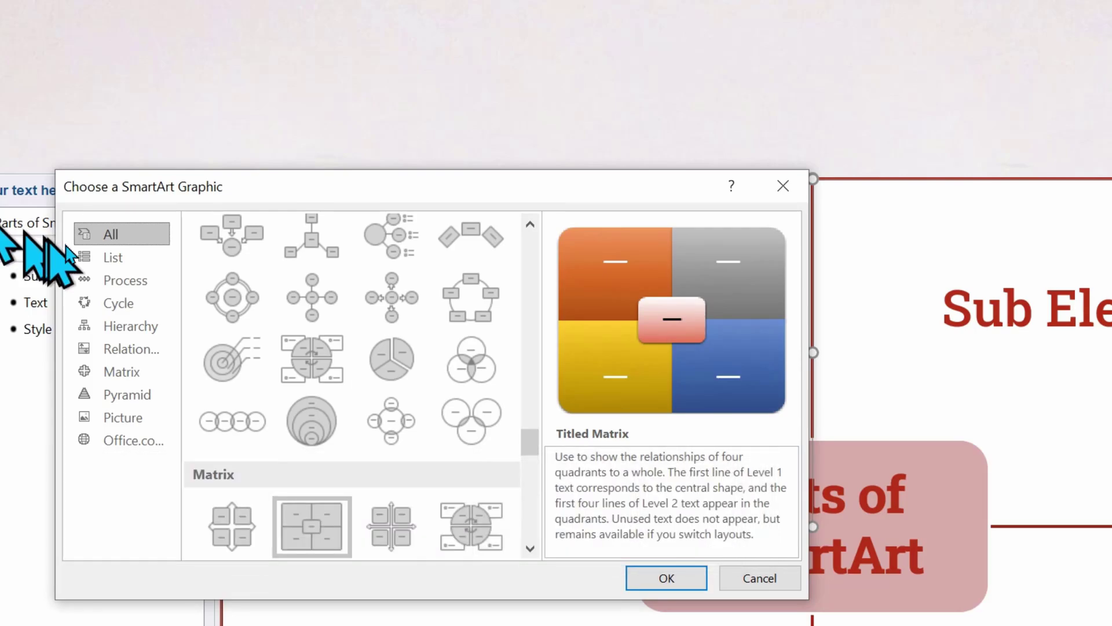
Step: Switch the graphic to the Table List layout from the List category
click(111, 258)
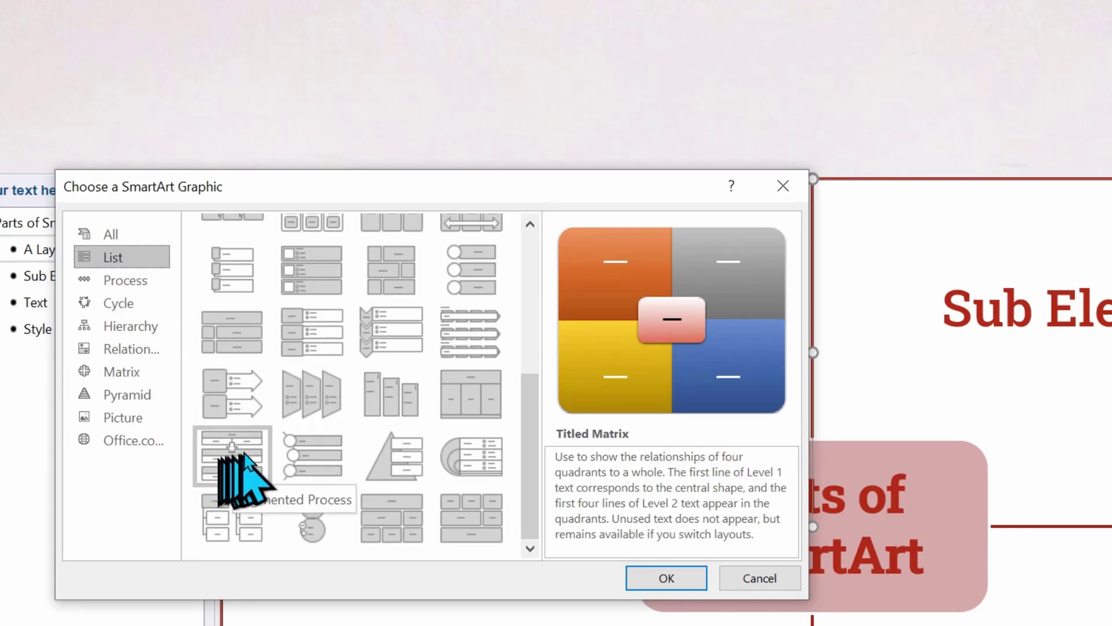
click(484, 400)
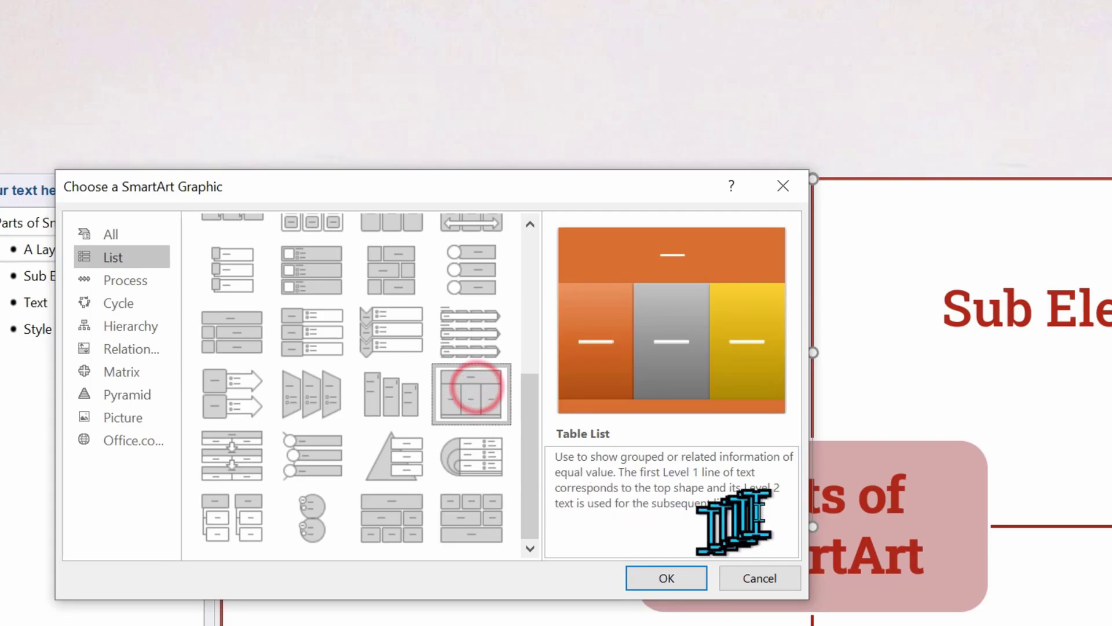
click(667, 578)
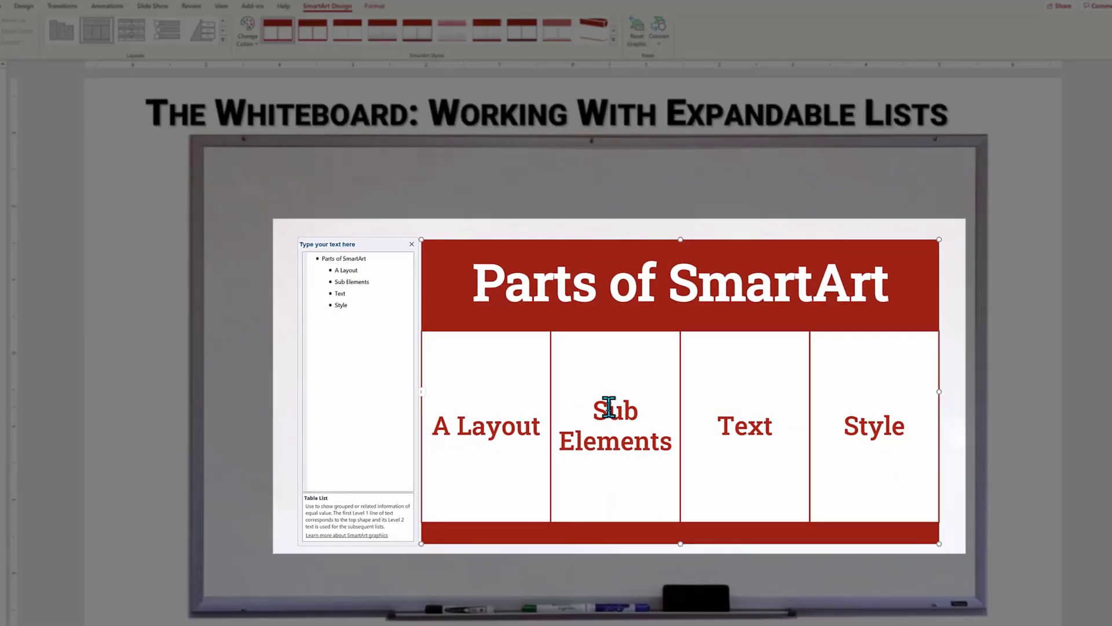
Step: Add Topic 1 and Topic 2 after Style, undoing trial sub-bullets under Topic 1
click(365, 304)
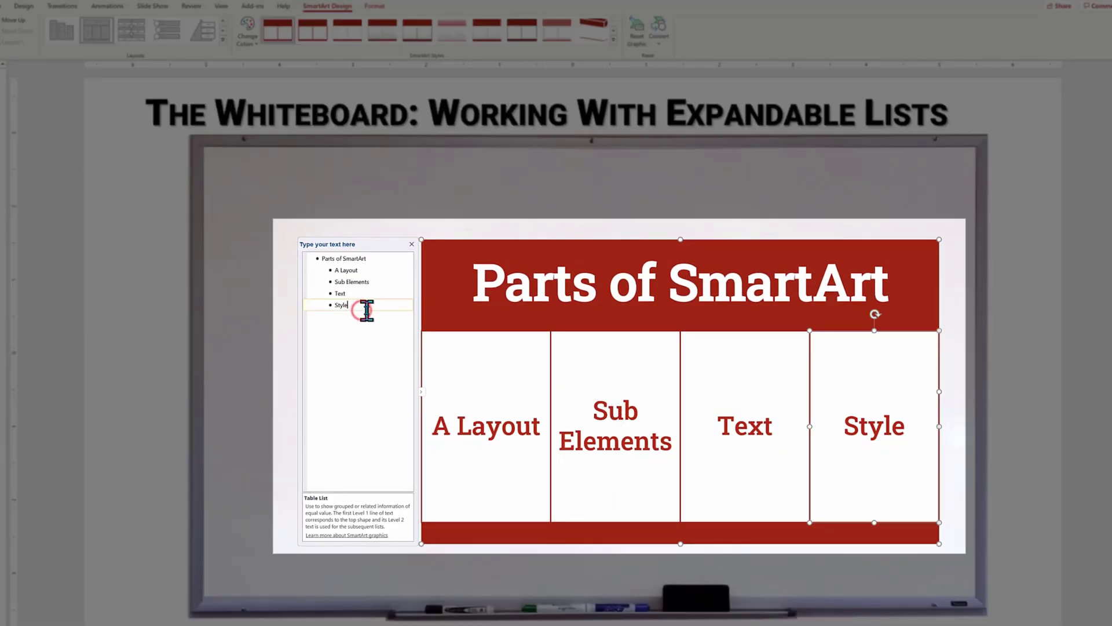
key(Return)
text(Topic)
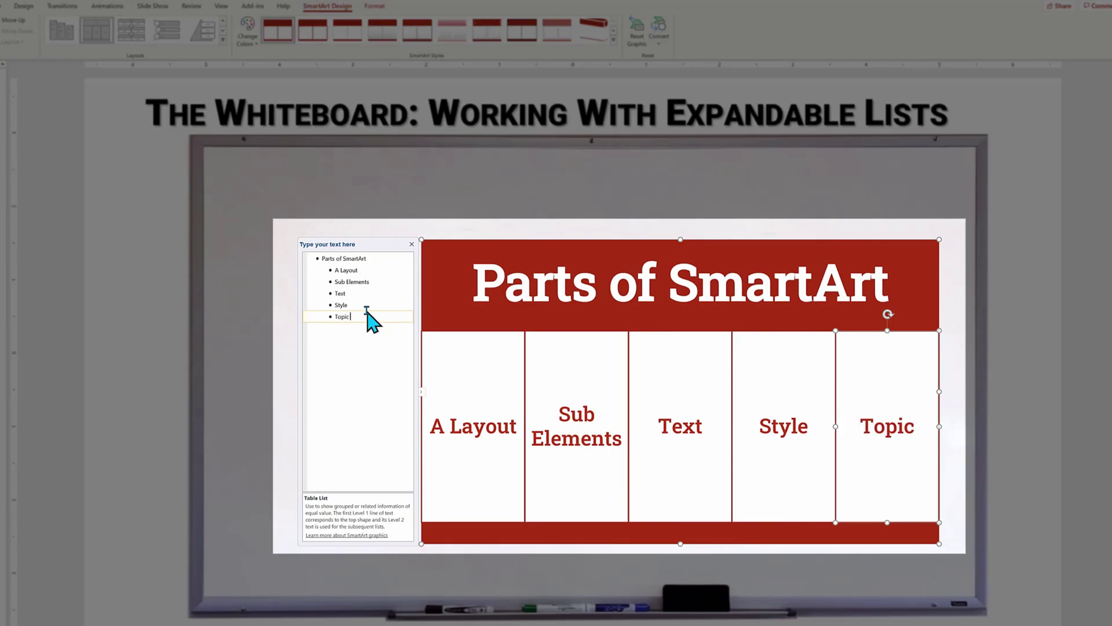
text( 1)
key(Return)
text(Topic)
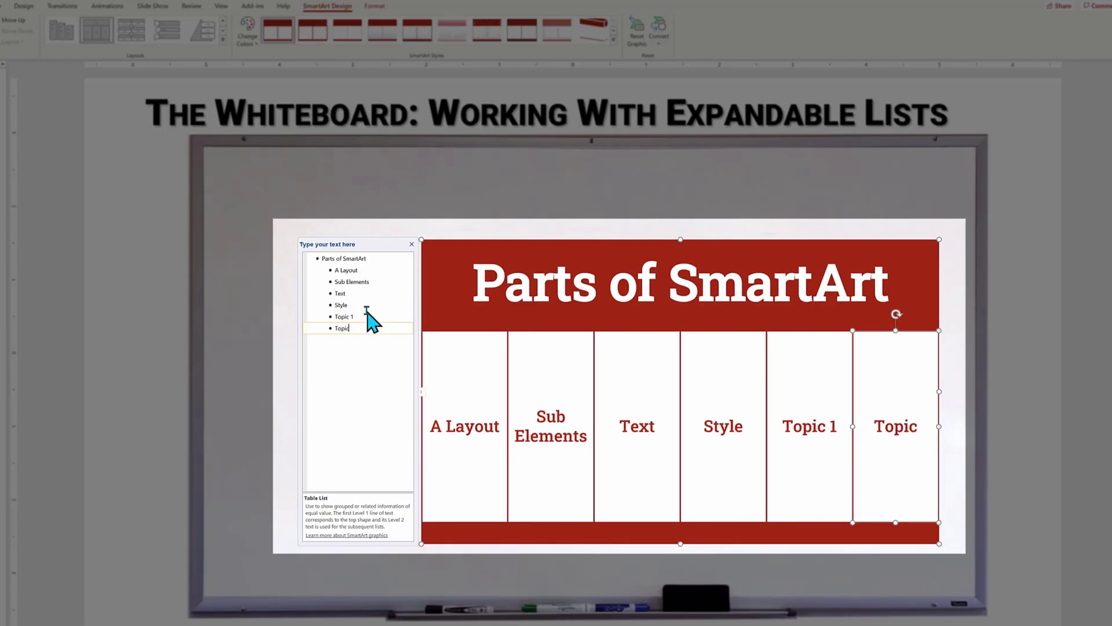
text( 2)
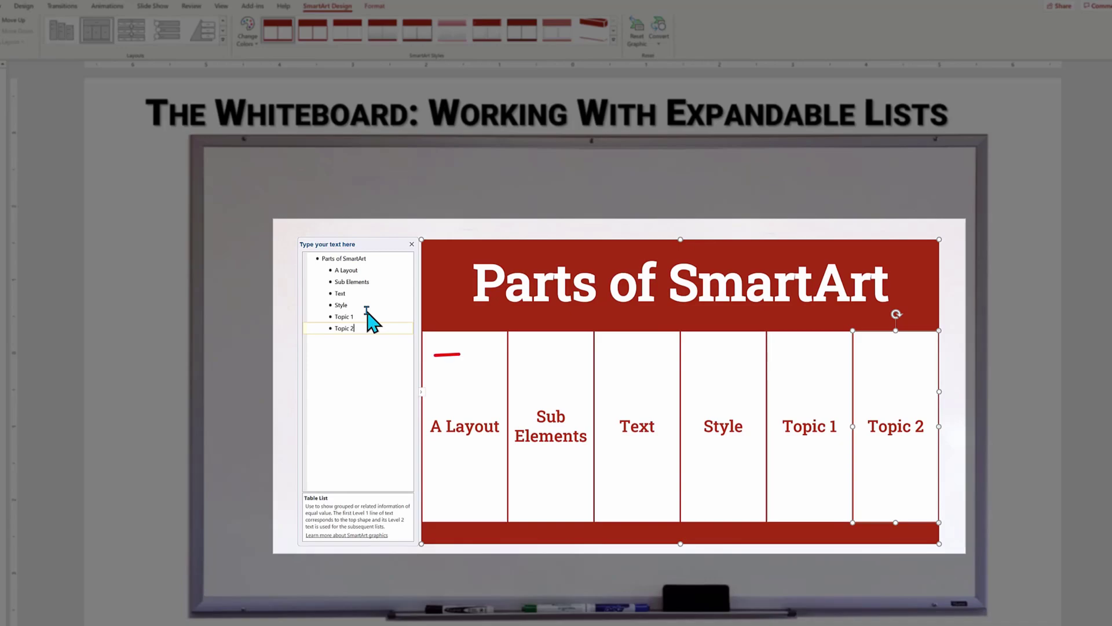
click(366, 316)
key(Return)
key(Tab)
text(Bullet 1)
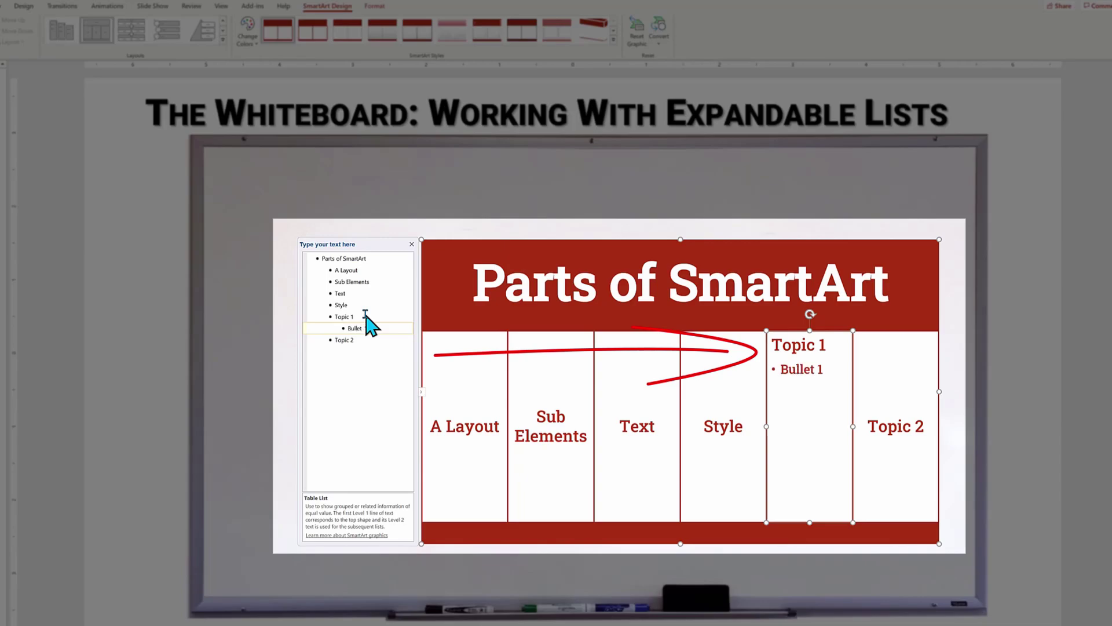
key(Return)
text(Bullet 2)
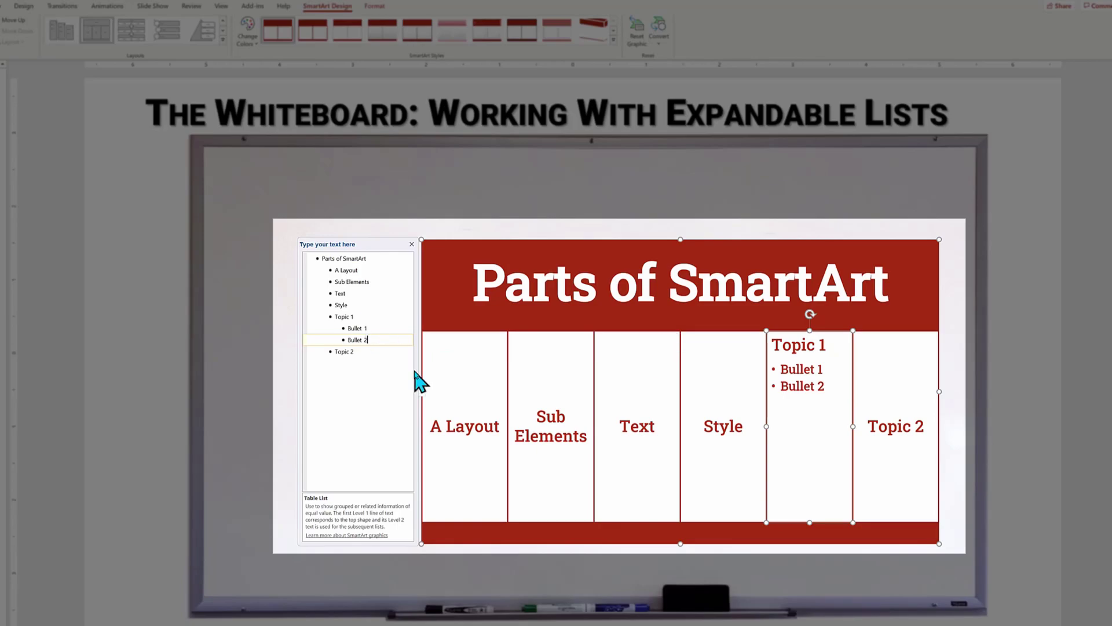
key(ctrl+z)
key(ctrl+z)
key(ctrl+z)
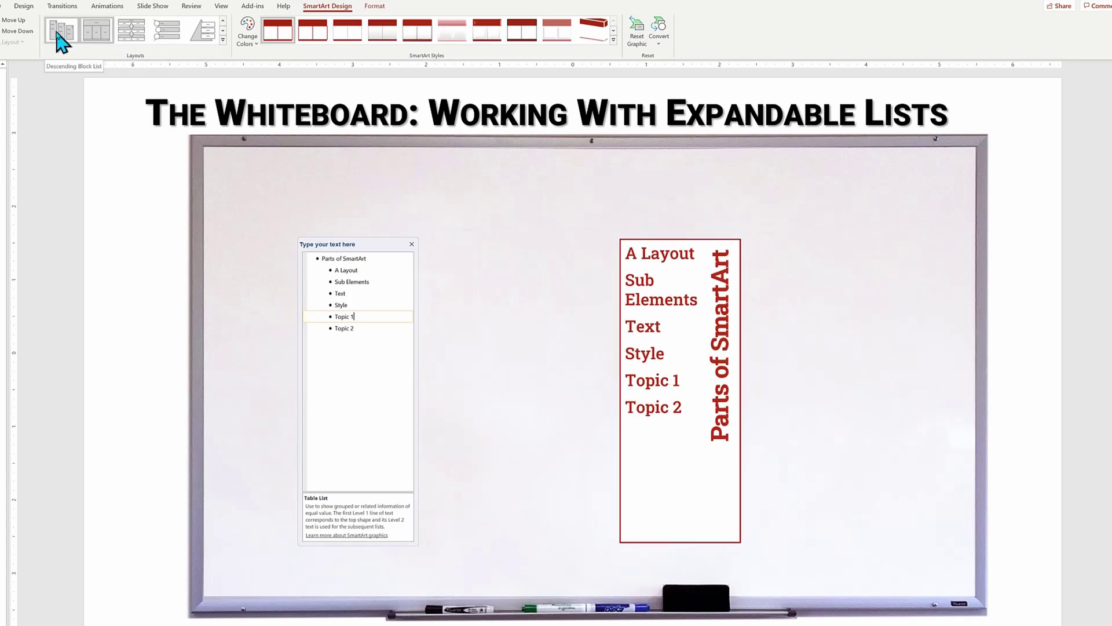
Step: Switch to Vertical Curved List and promote Topic 1 and Topic 2 to top-level shapes
click(165, 33)
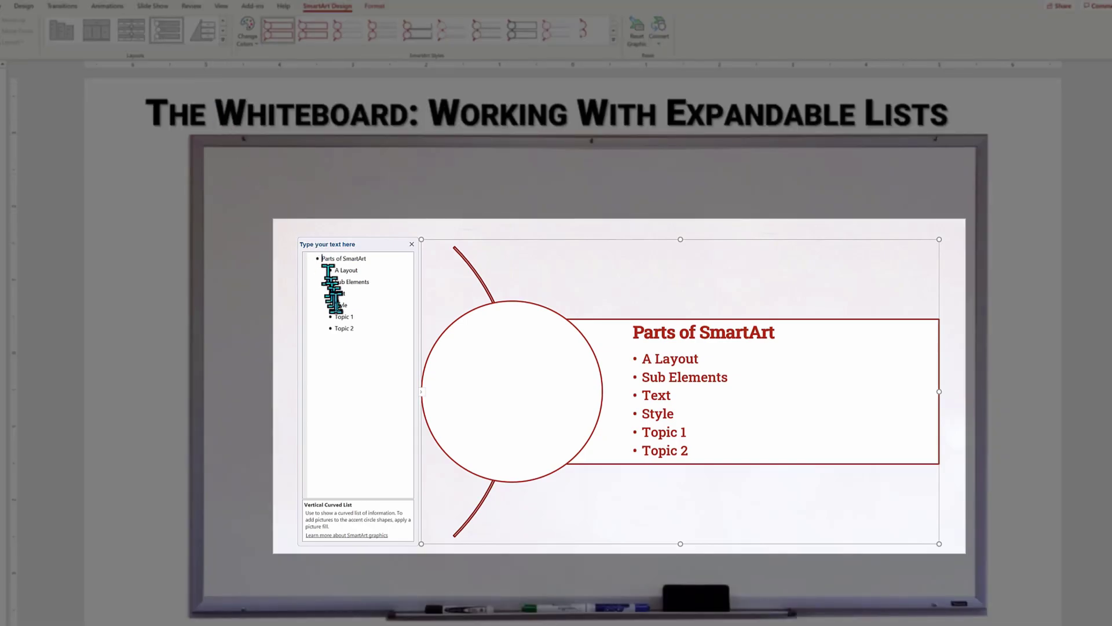
click(337, 316)
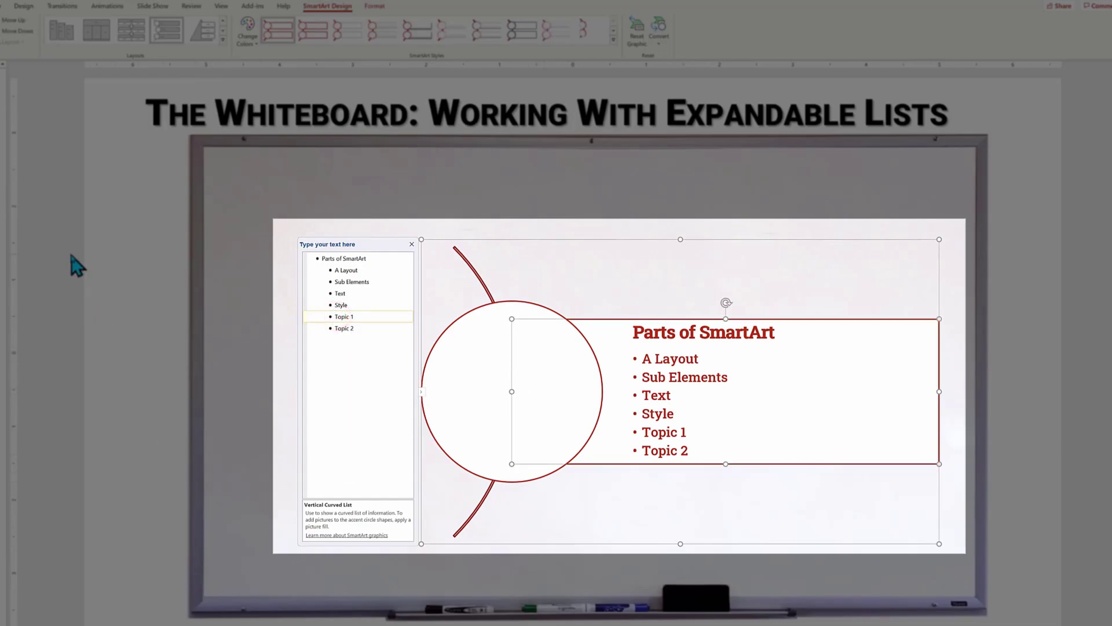
key(shift+Tab)
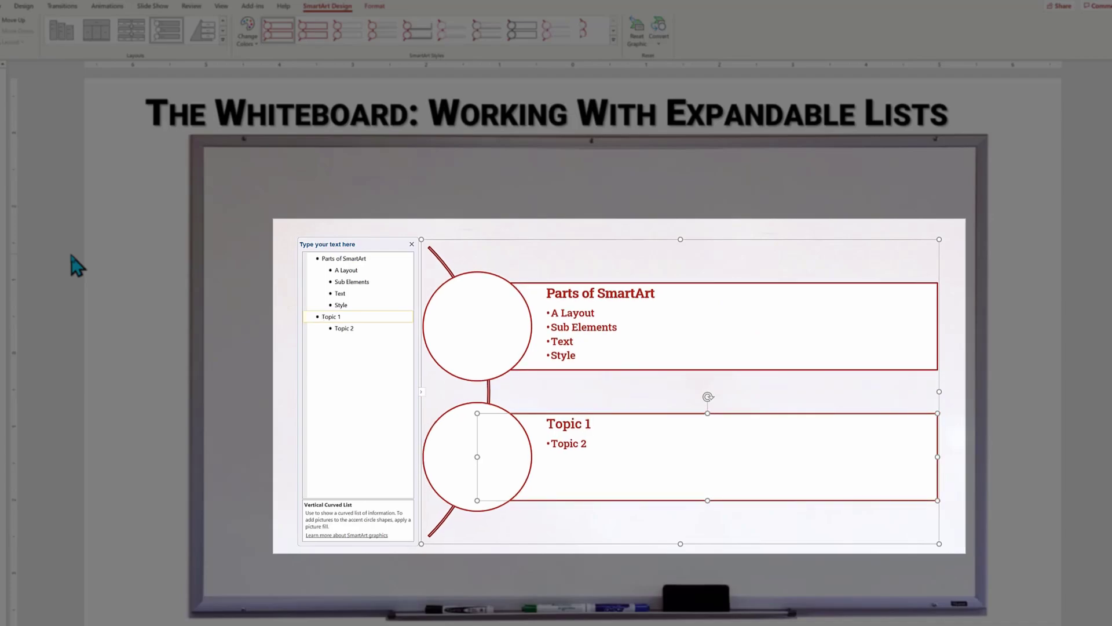
click(335, 329)
key(shift+Tab)
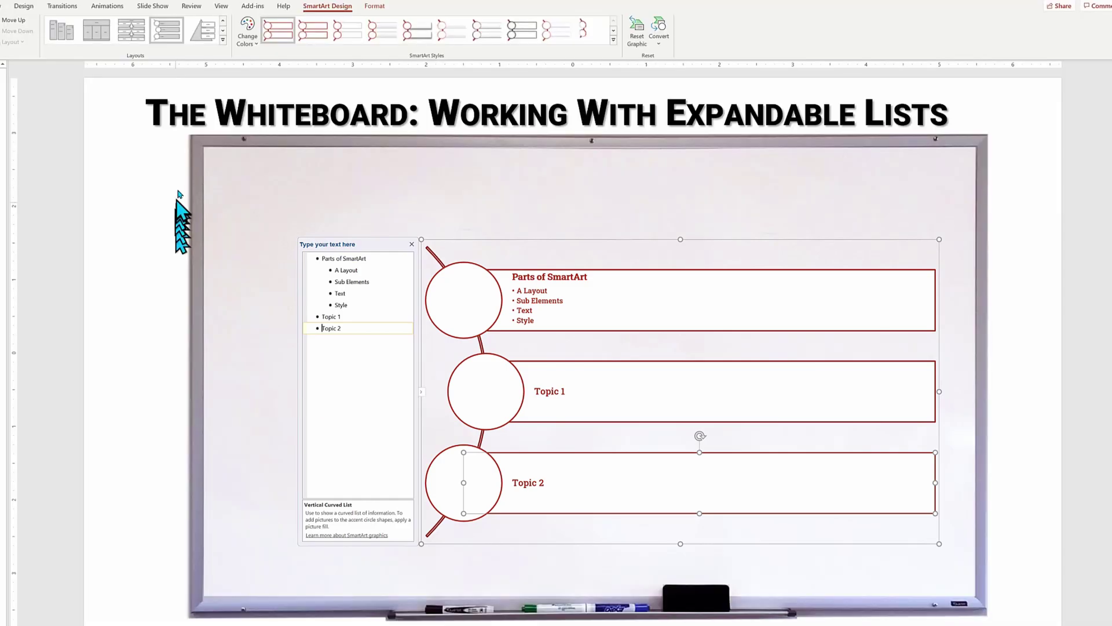
click(223, 42)
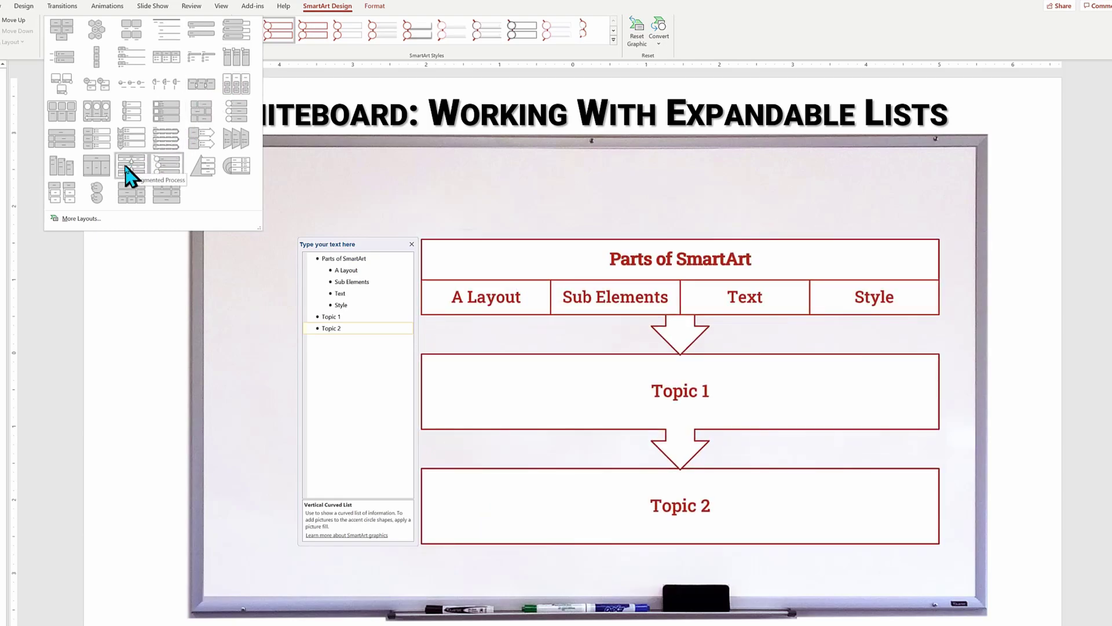
Step: Switch the list to Segmented Process with a colourful scheme and a 3-D style
click(126, 169)
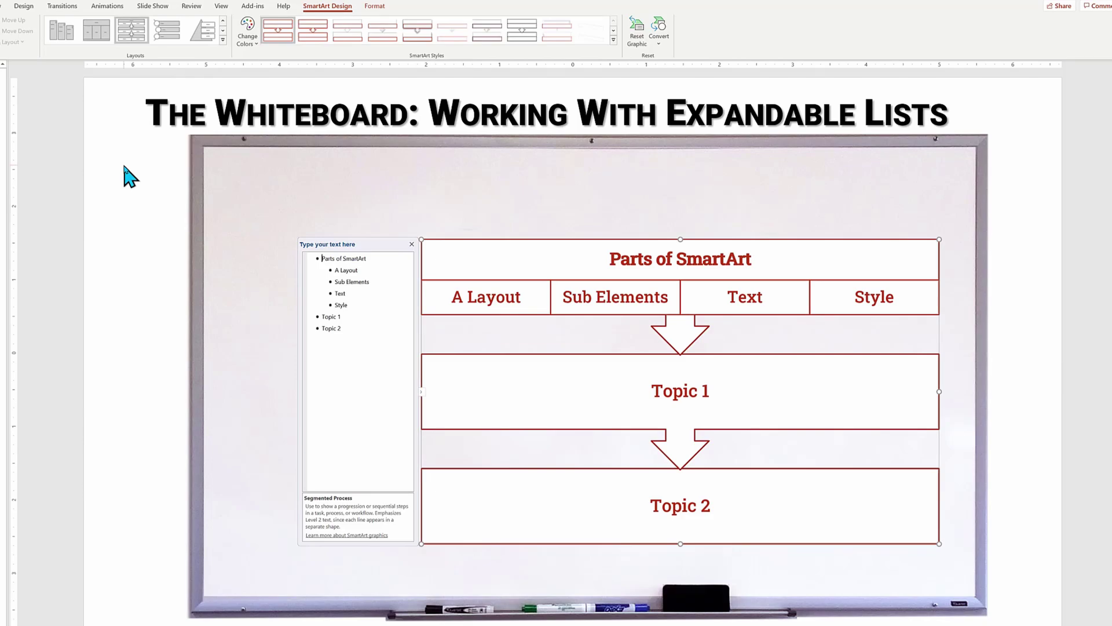
click(256, 44)
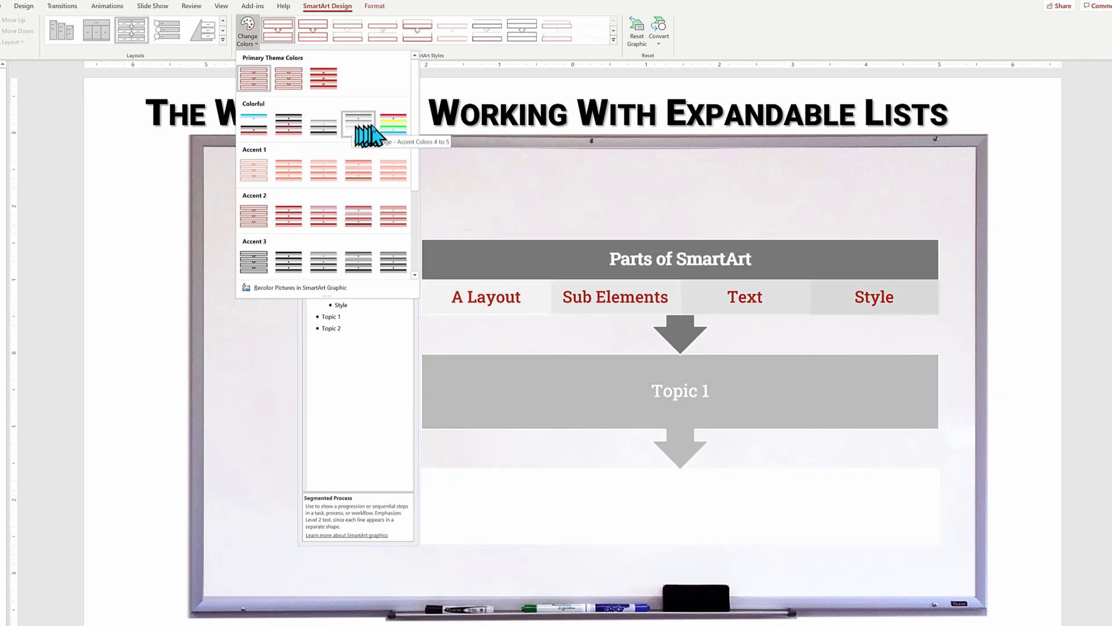
click(393, 125)
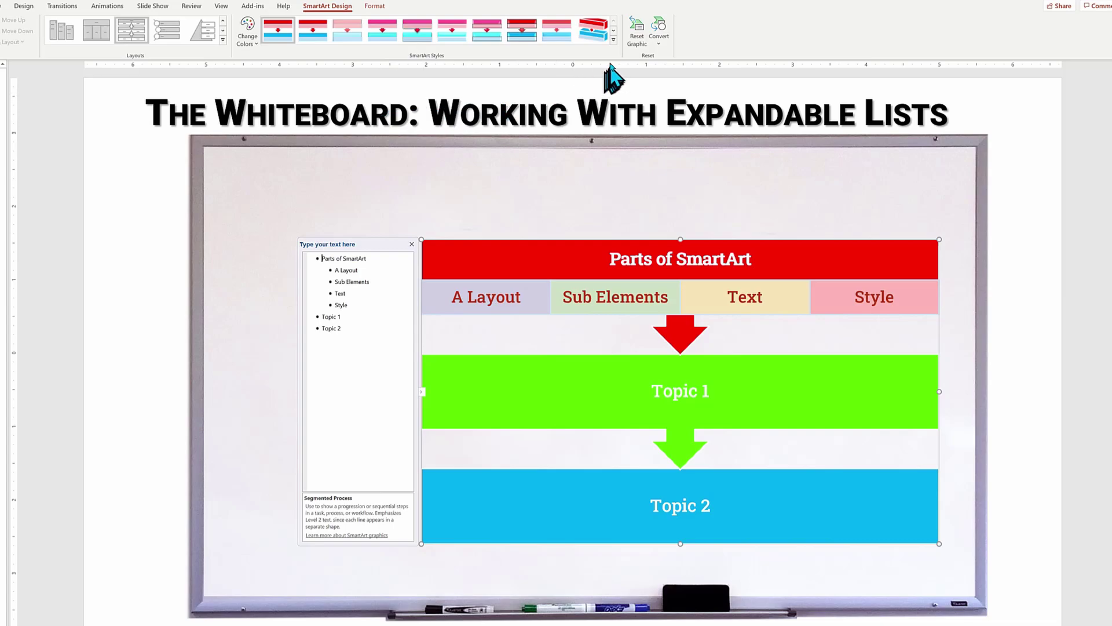
click(613, 44)
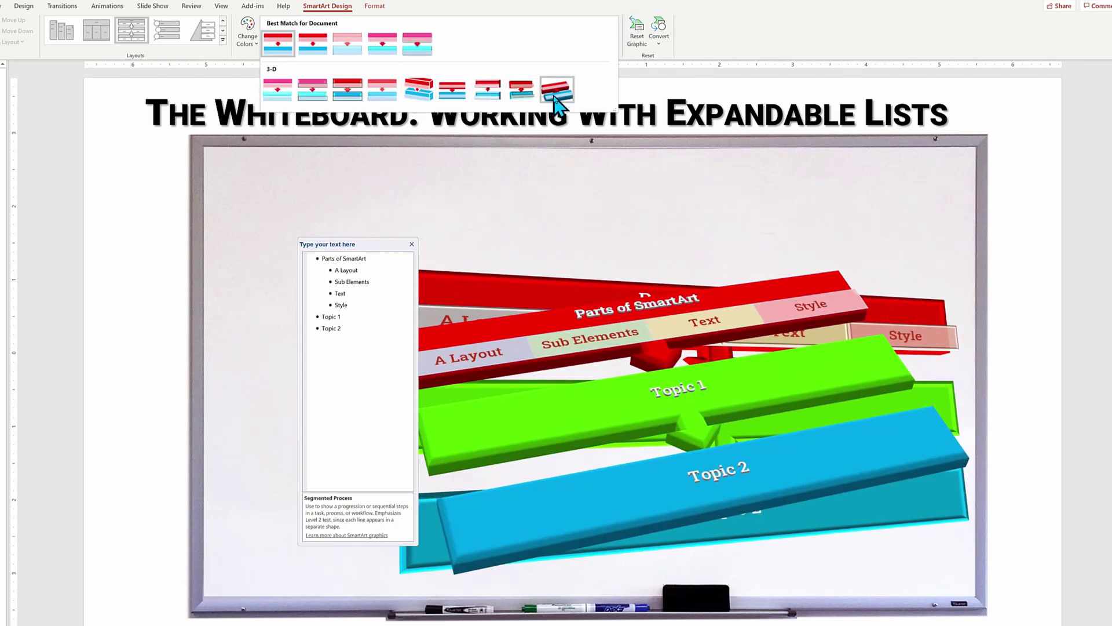
click(556, 91)
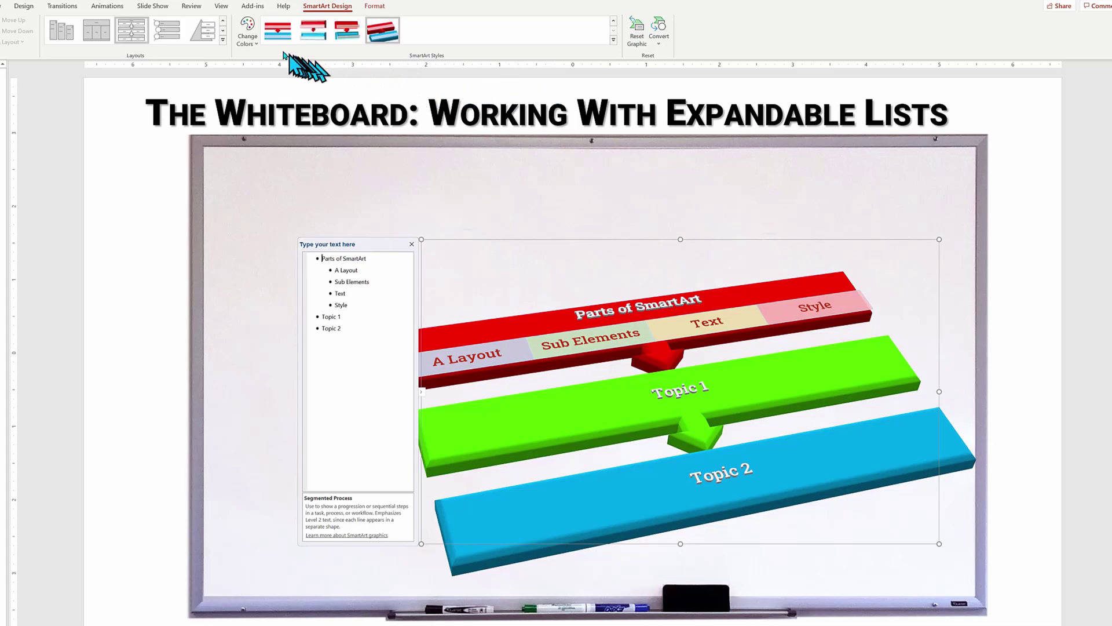
Step: Recolour it in dark black, brown and red and apply the Bird's Eye Scene style
click(248, 35)
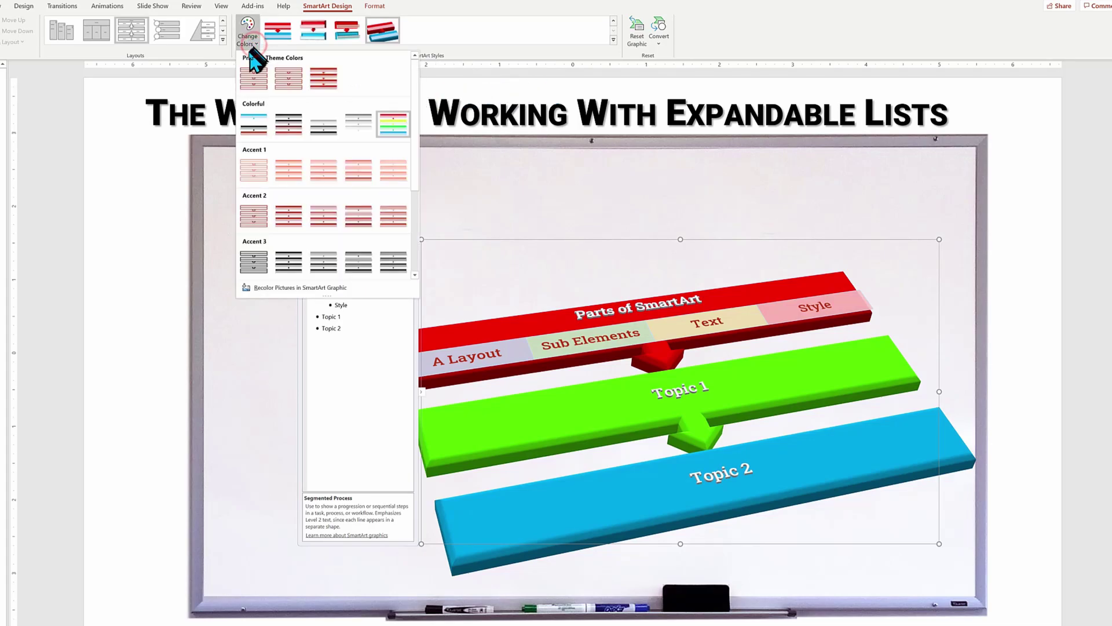
click(287, 124)
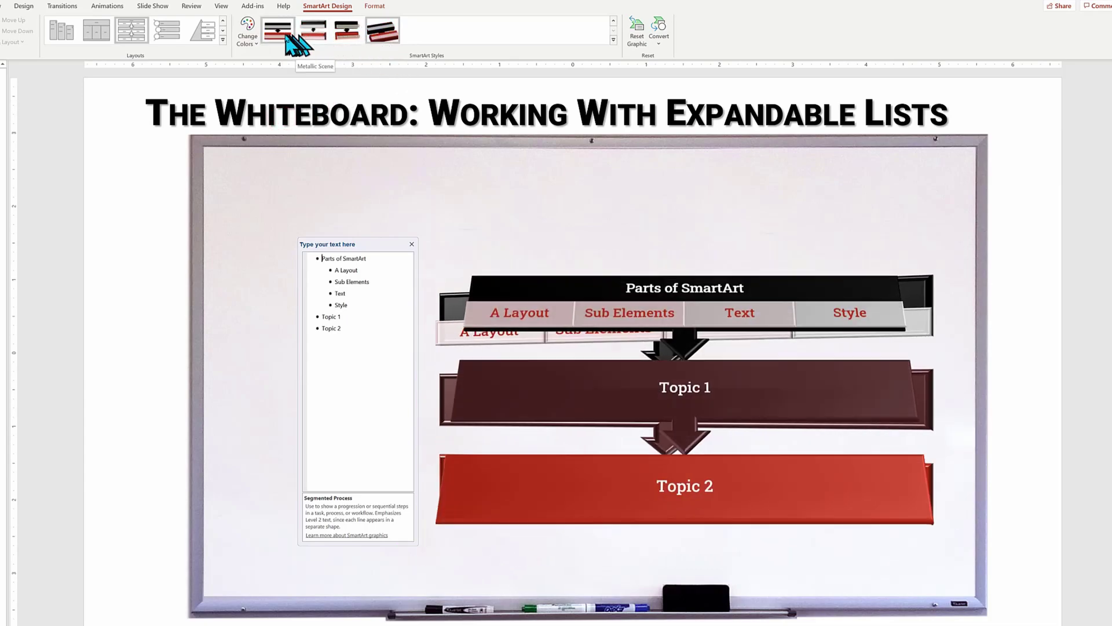
click(382, 32)
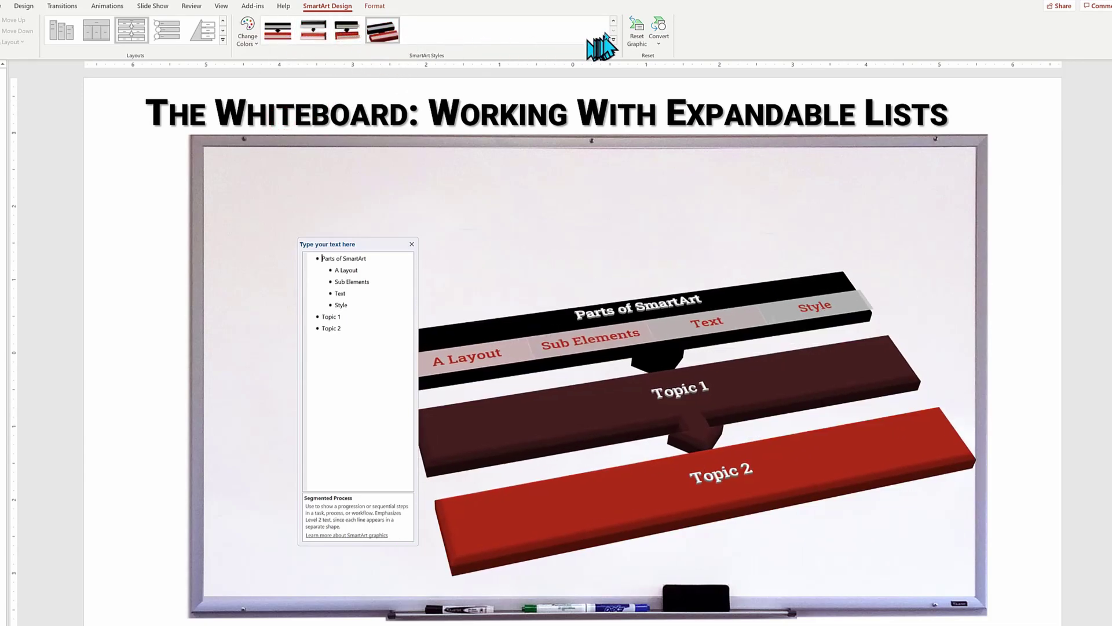
click(614, 43)
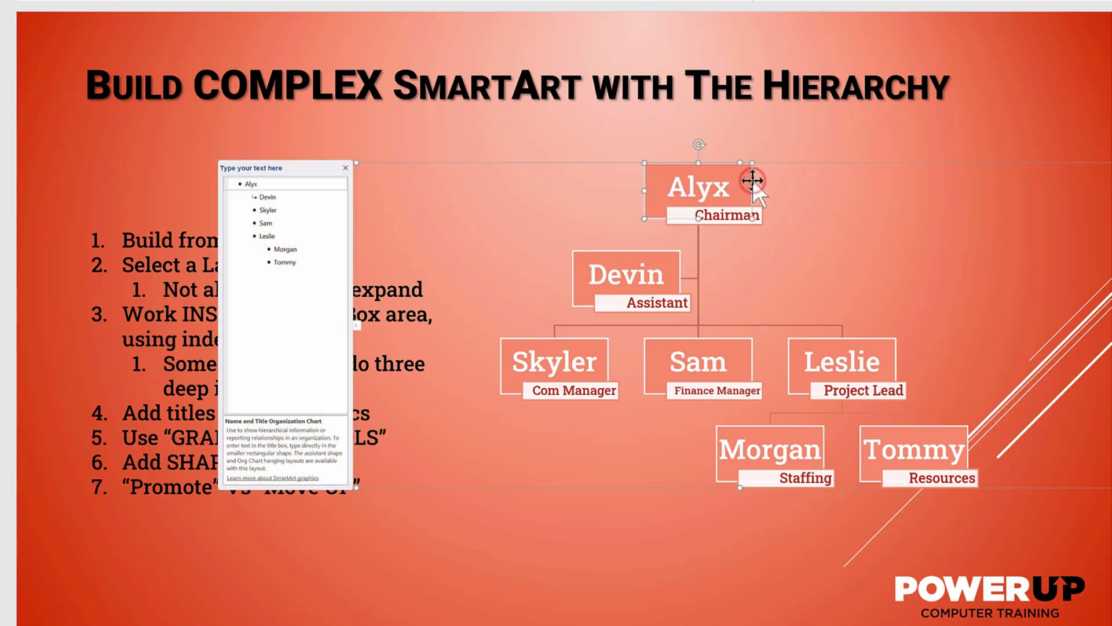
Step: Correct the top box's chairman name from Alyx to Alex
double_click(712, 187)
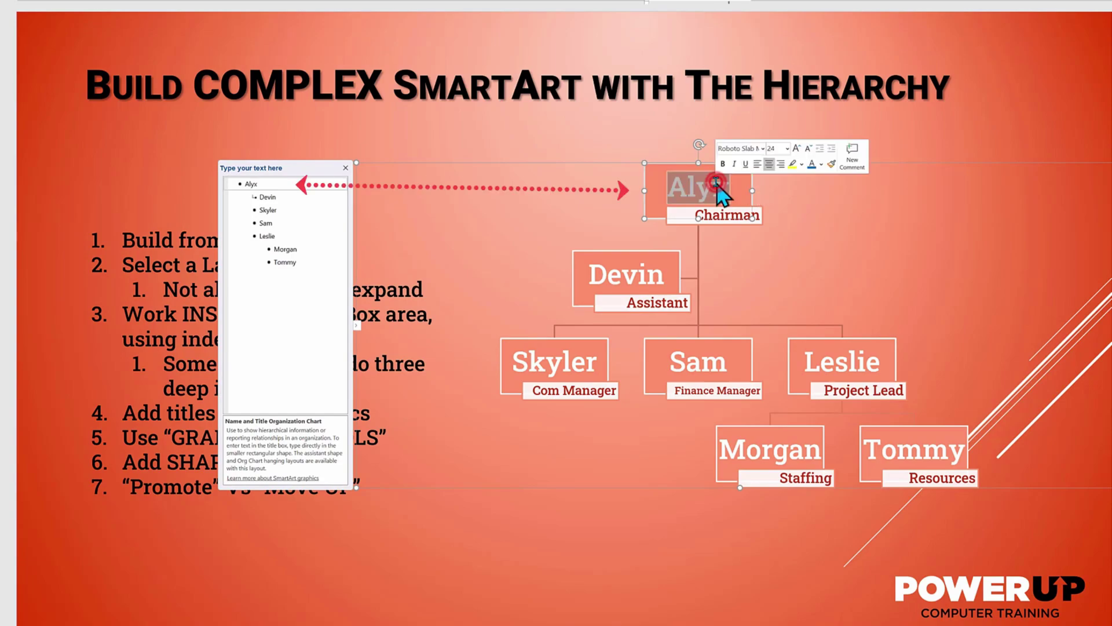
text(Al)
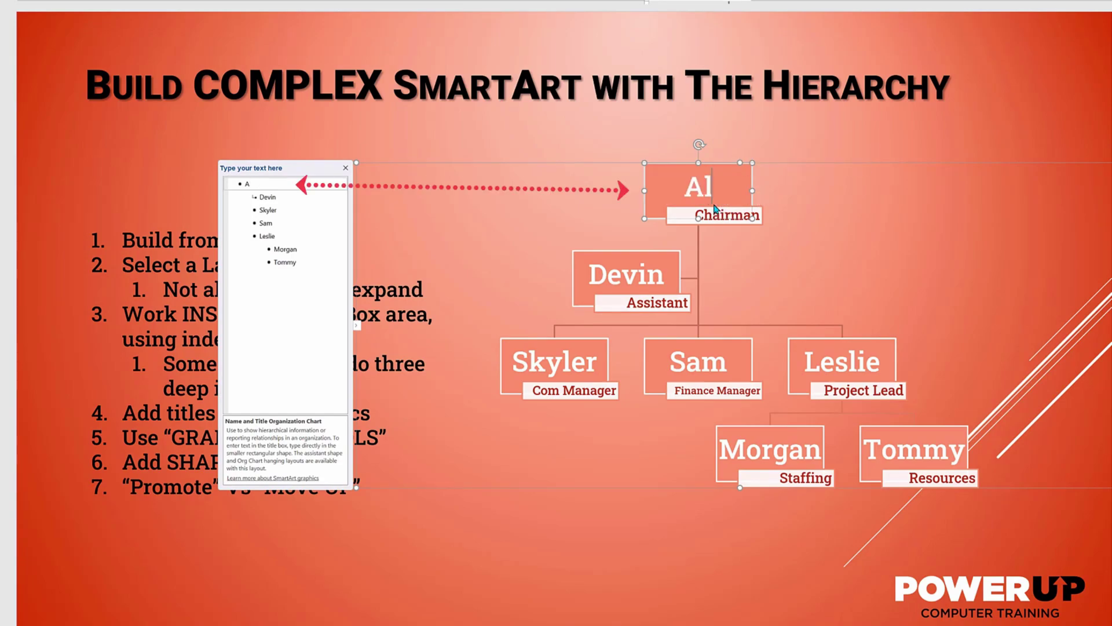
text(ex)
click(961, 184)
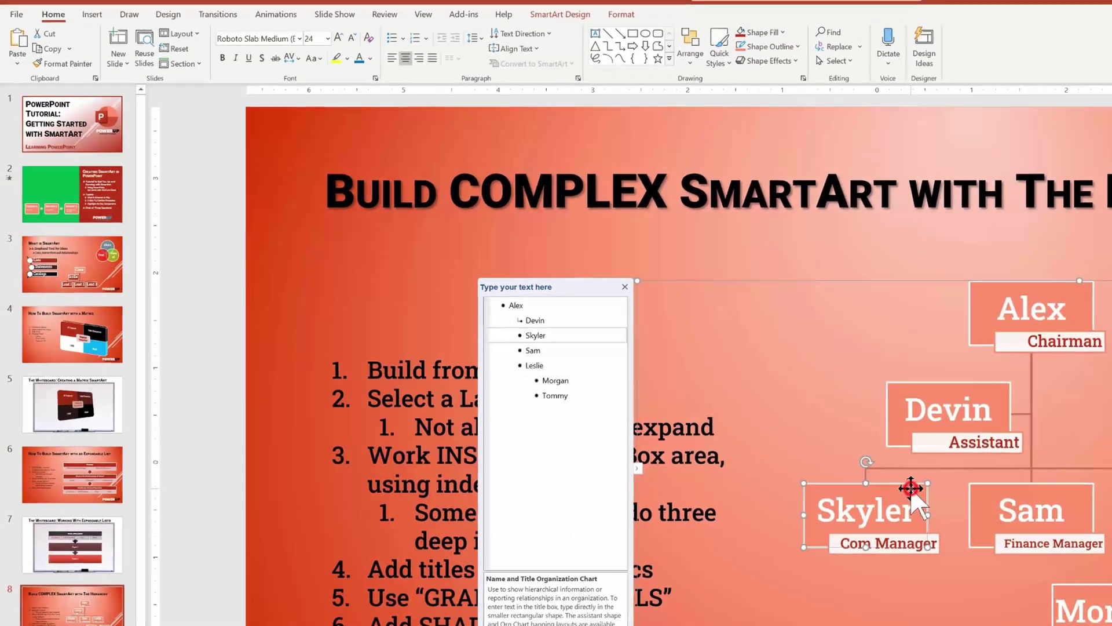
Step: Demote Skyler under Devin, then promote Skyler back to report to Alex
click(854, 474)
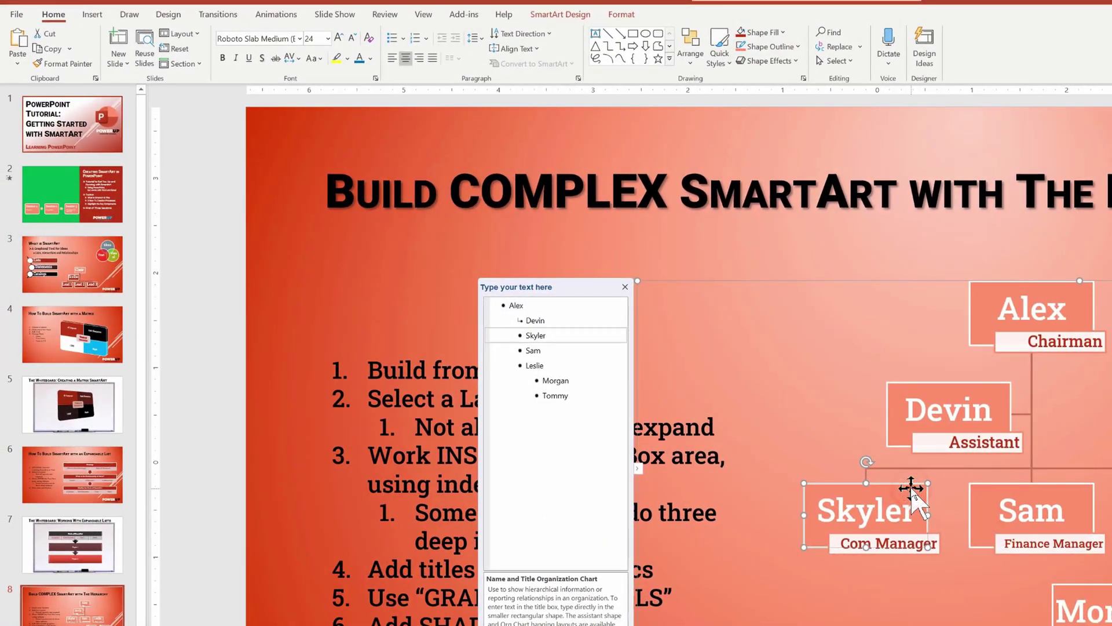
click(561, 14)
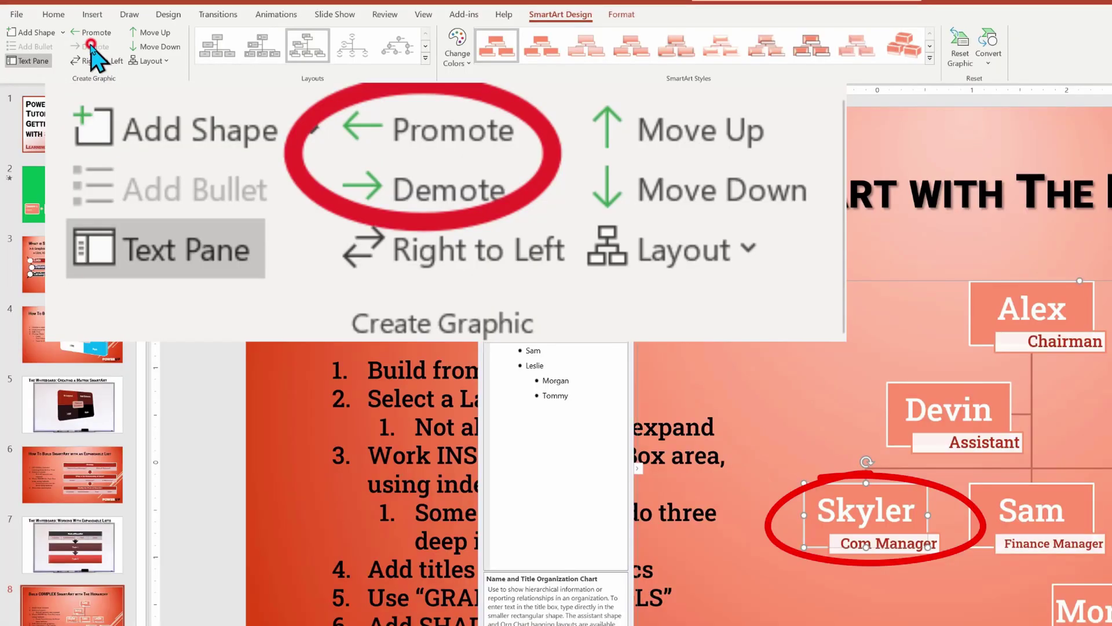
click(94, 46)
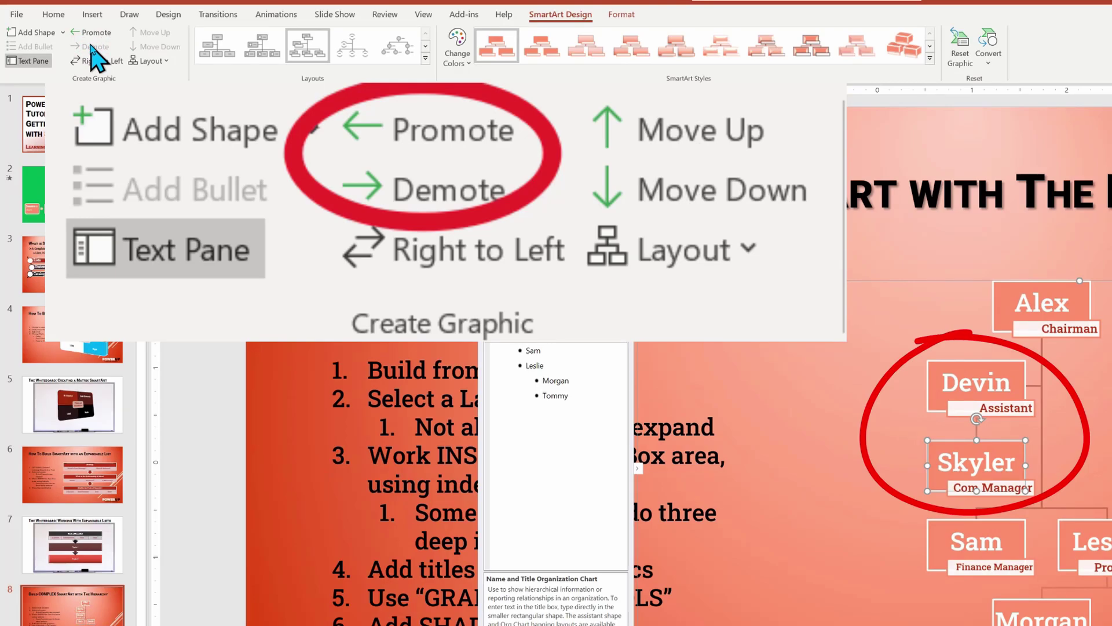
click(95, 33)
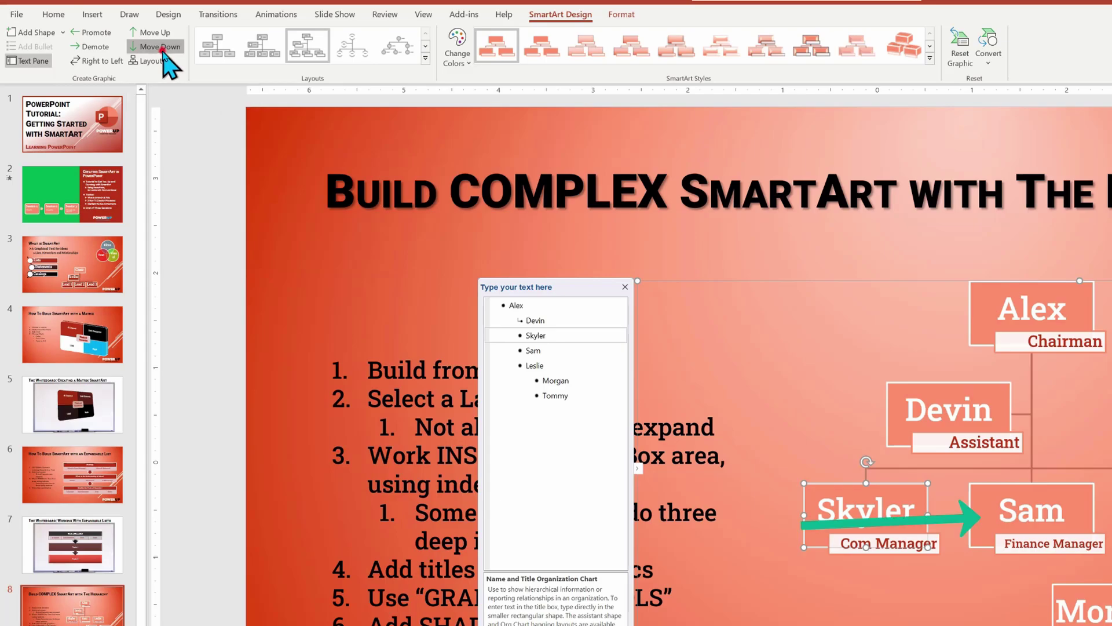
Step: Move Skyler down past Sam and Leslie, then back up to its original position
click(160, 47)
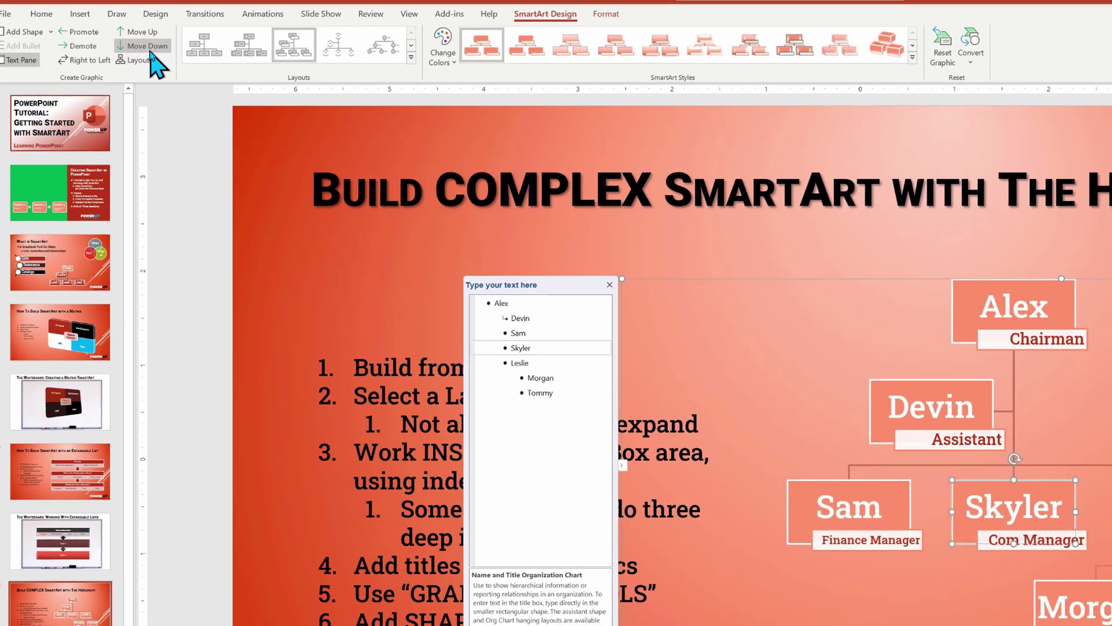
click(59, 42)
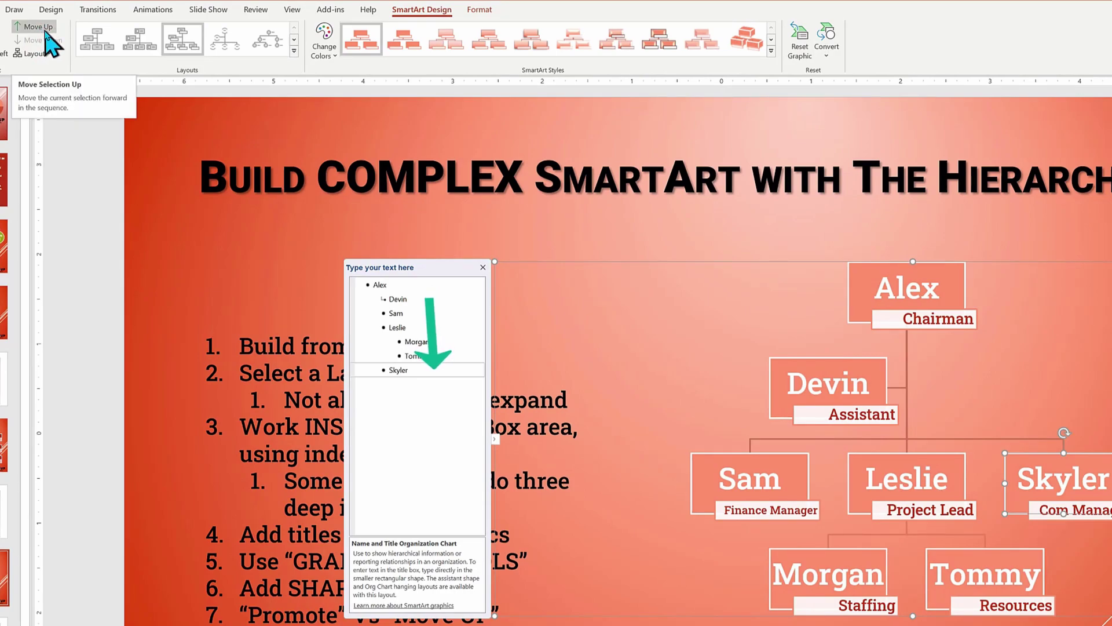
click(39, 26)
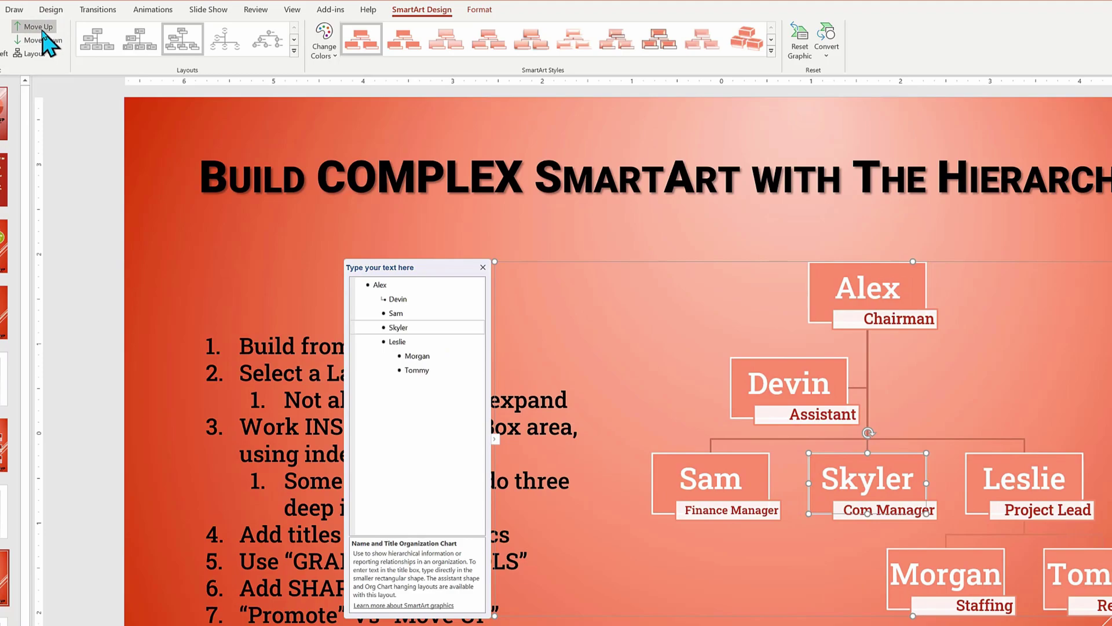
click(40, 28)
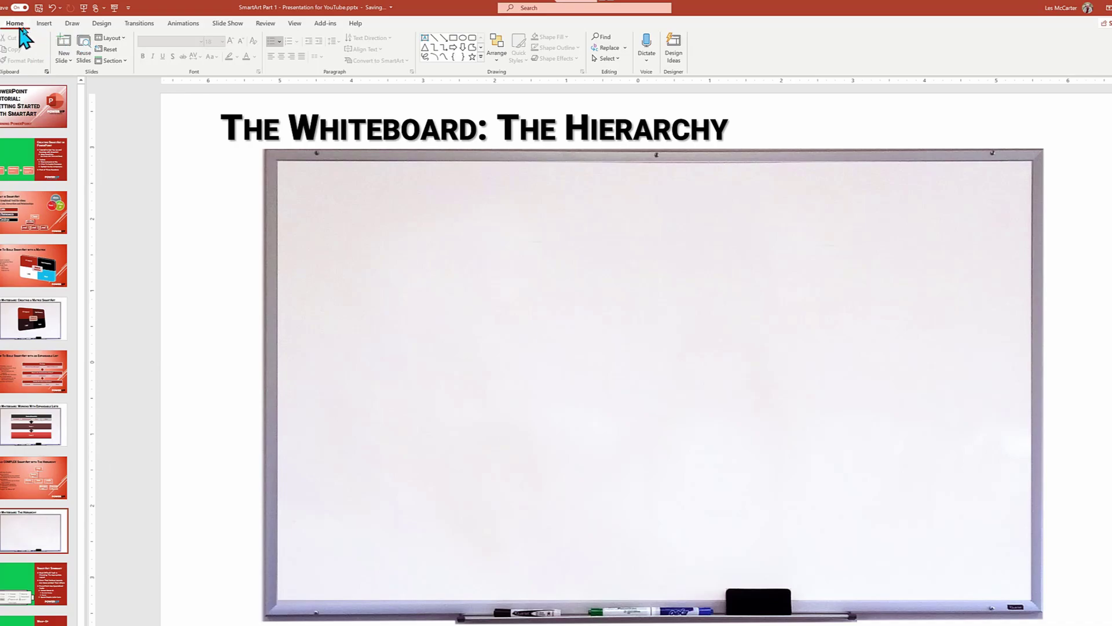
Step: Insert a Name and Title Organization Chart from the SmartArt Hierarchy category
click(43, 23)
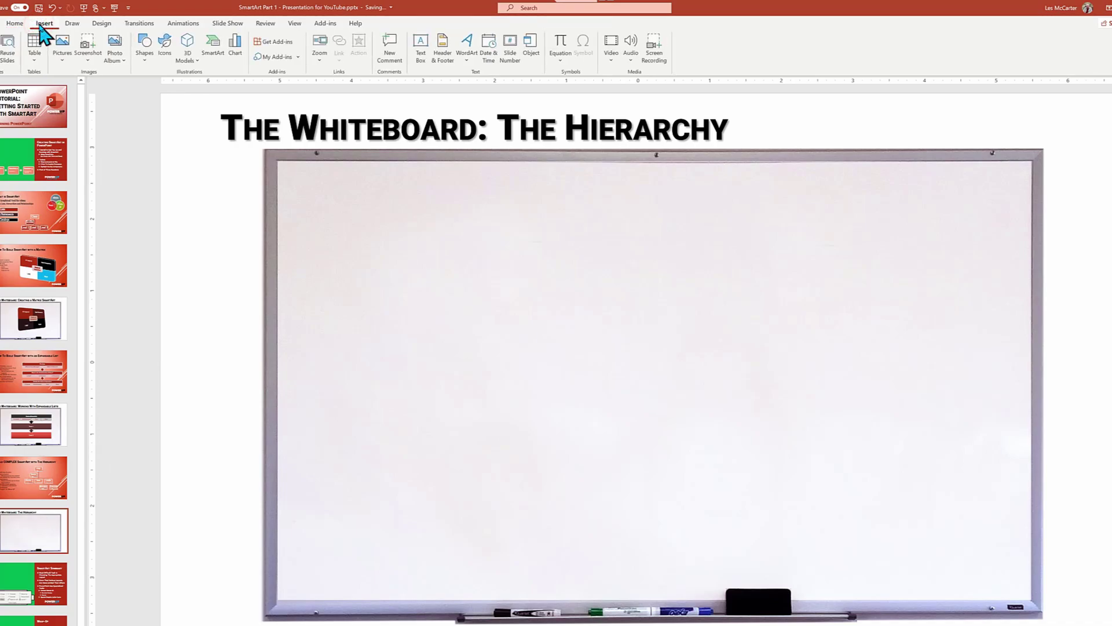
click(215, 54)
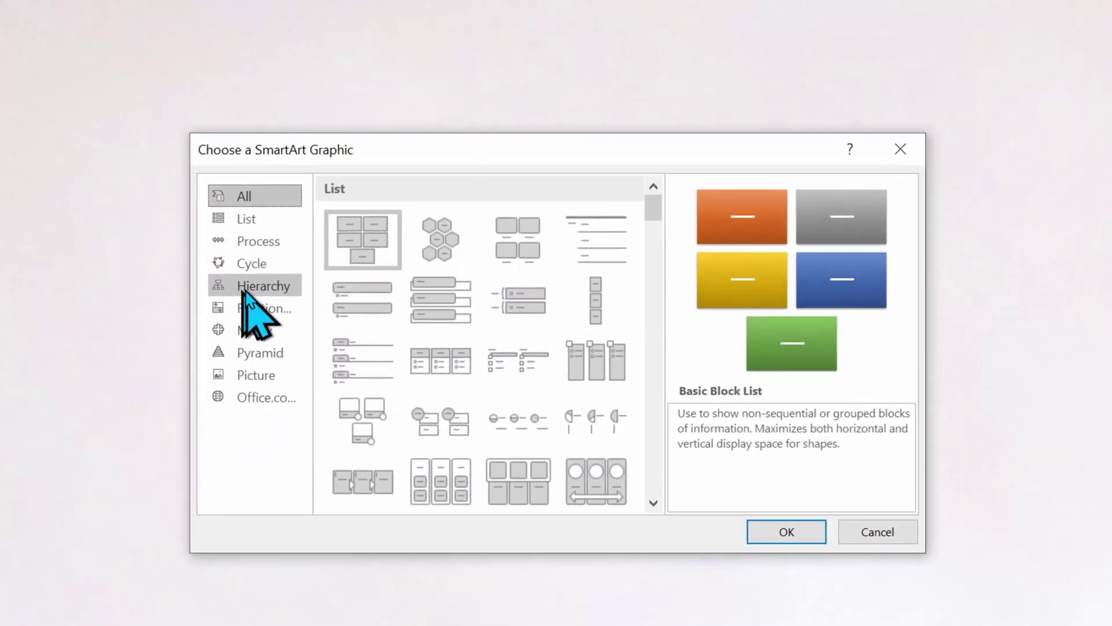
click(312, 293)
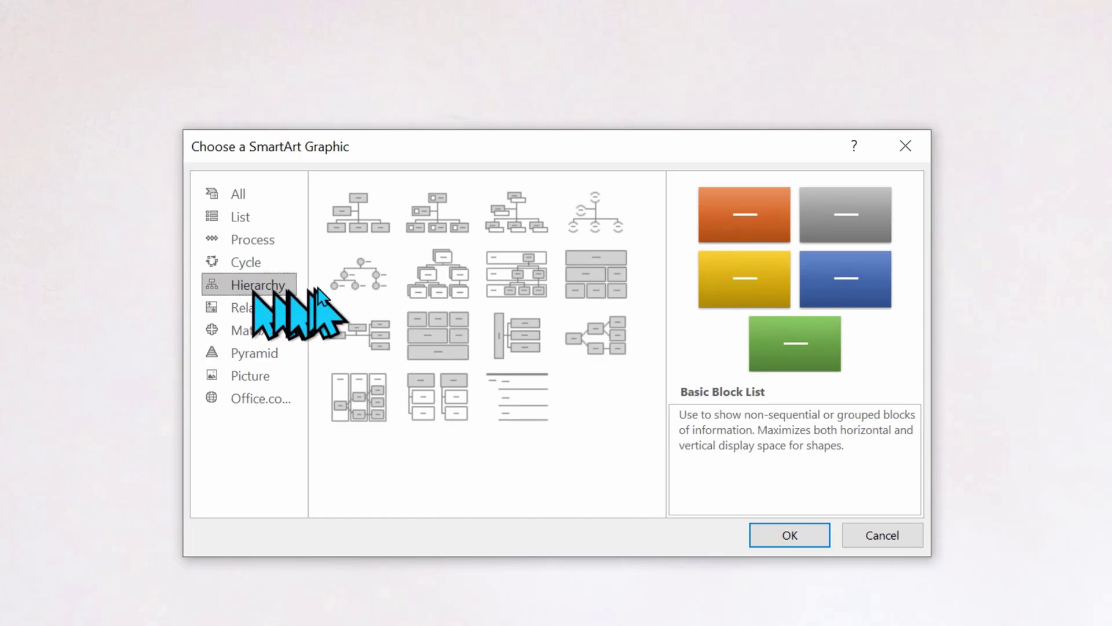
double_click(513, 221)
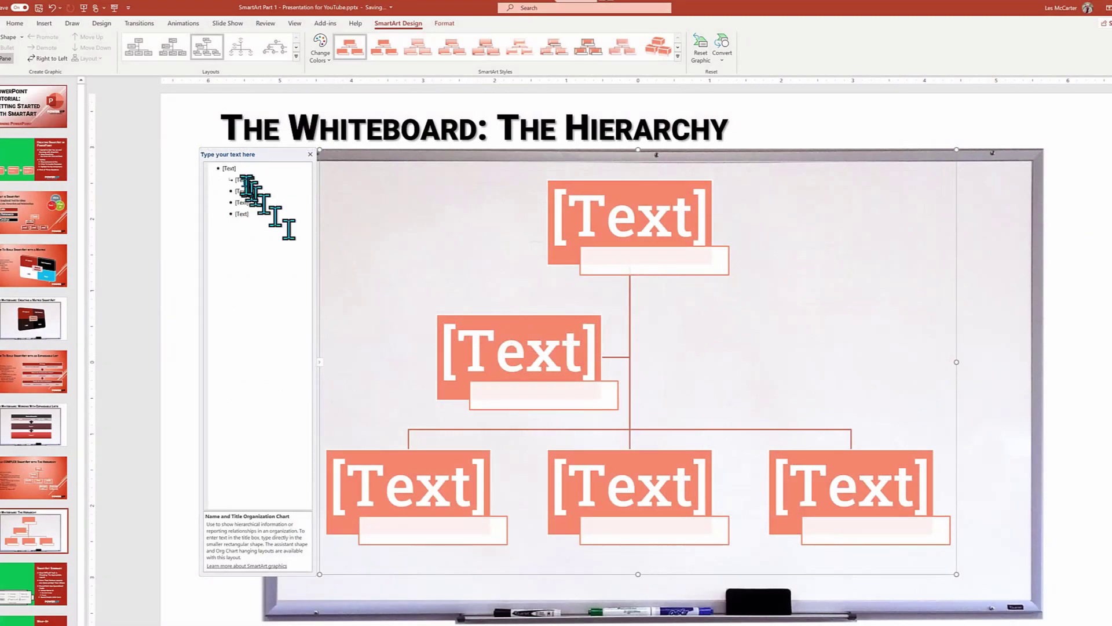
Step: Enter the names Alyx, Rachel, Dave and Dot in the Text Pane, adding Kim last
click(231, 168)
text(Alyx)
key(Down)
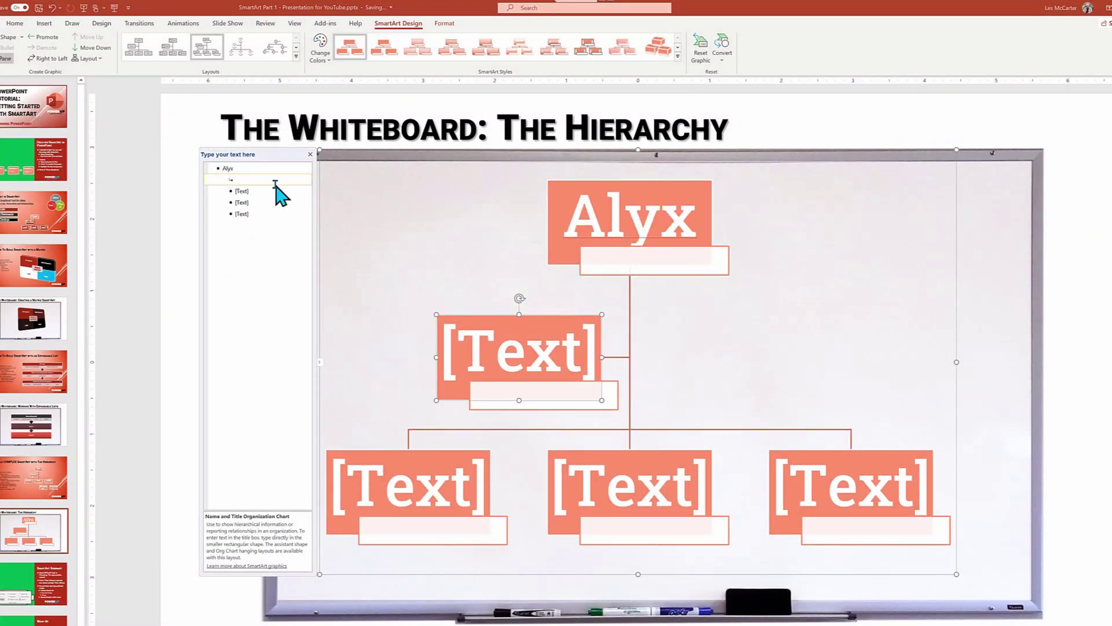
text(Rachel)
key(Down)
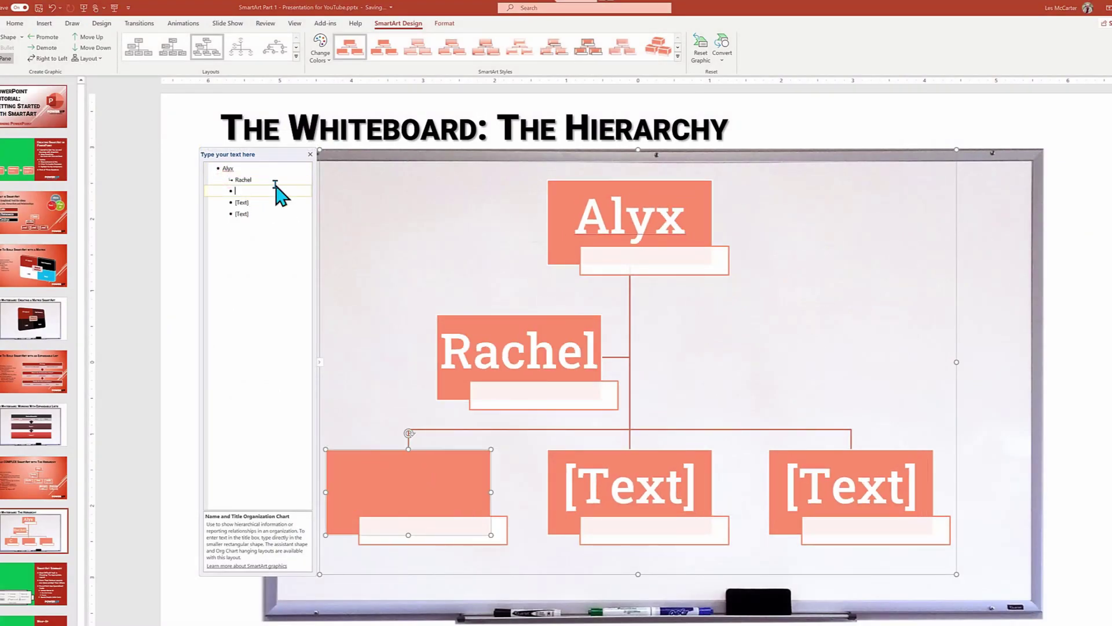
text(Dave)
key(Down)
text(Dot)
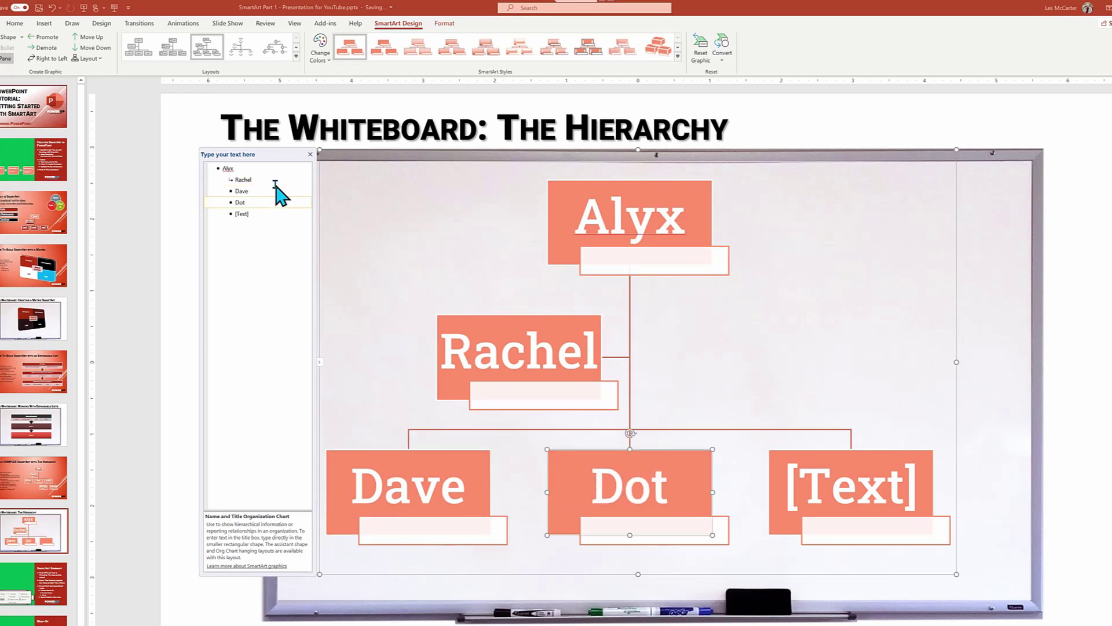
key(Down)
text(Kim)
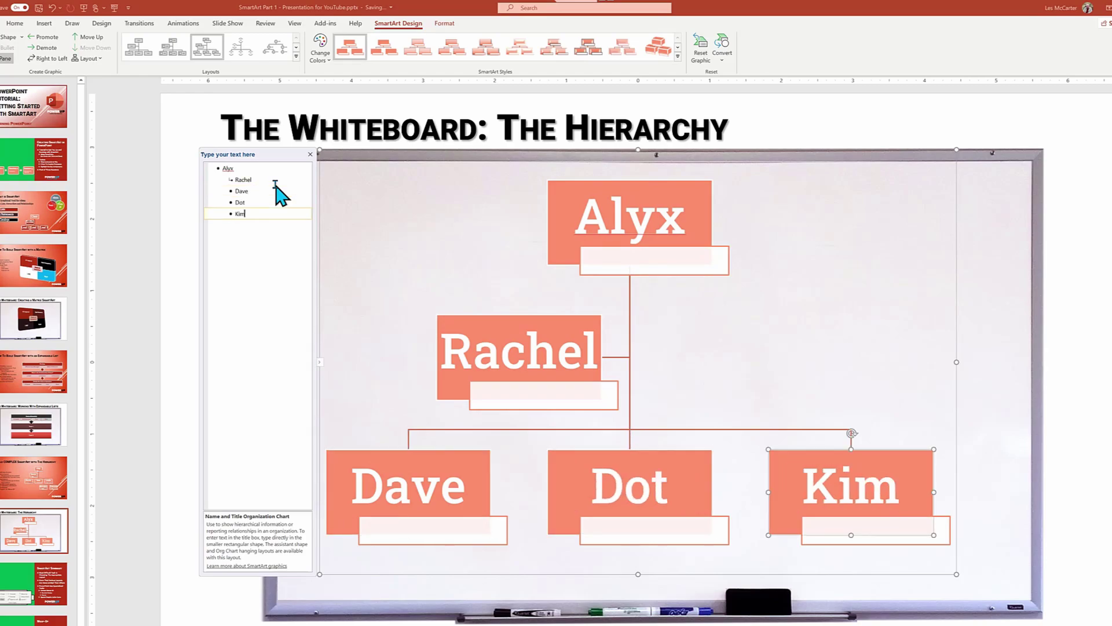
Step: Enter titles CEO, Assistant, HR Head, Finance Head and Operations Head under Alyx, Rachel, Dave, Dot, Kim
click(643, 263)
text(CE)
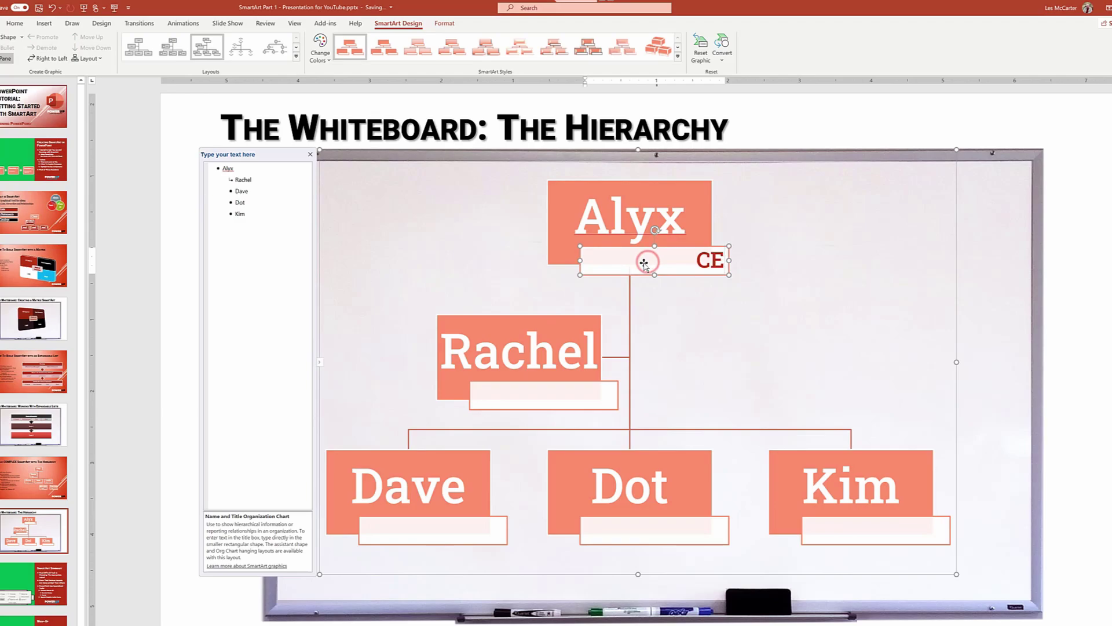
text(O)
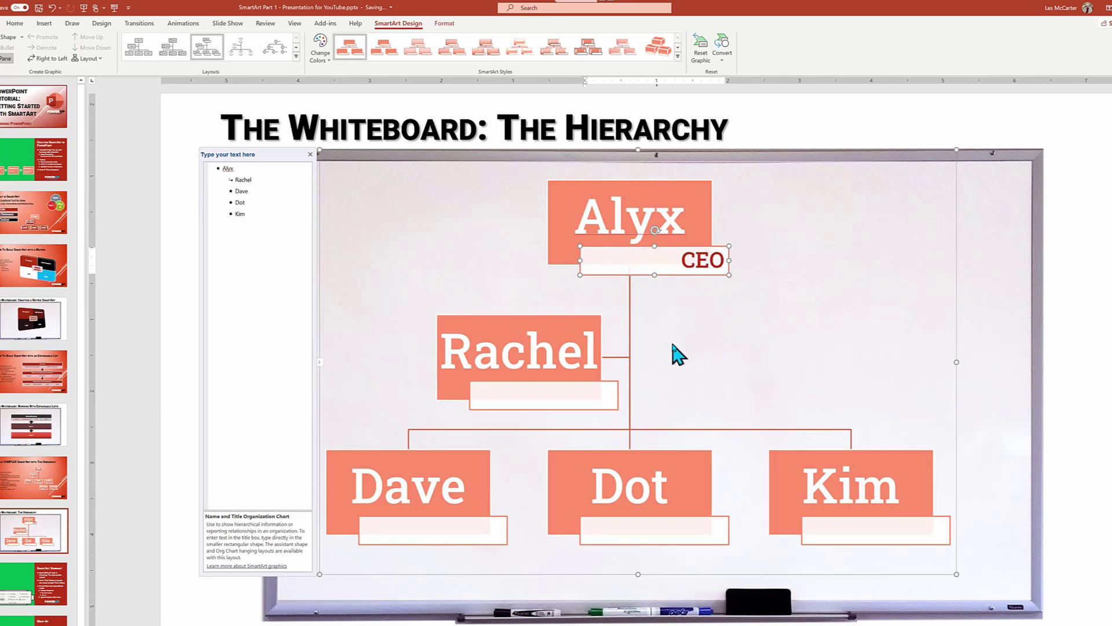
click(499, 397)
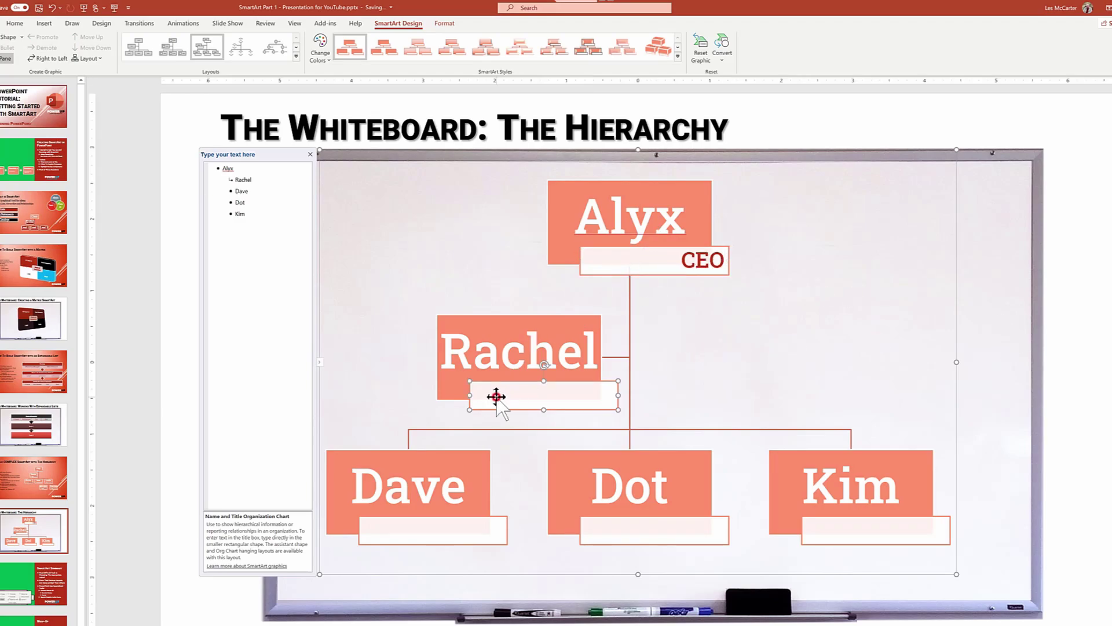
text(Assistant)
click(408, 530)
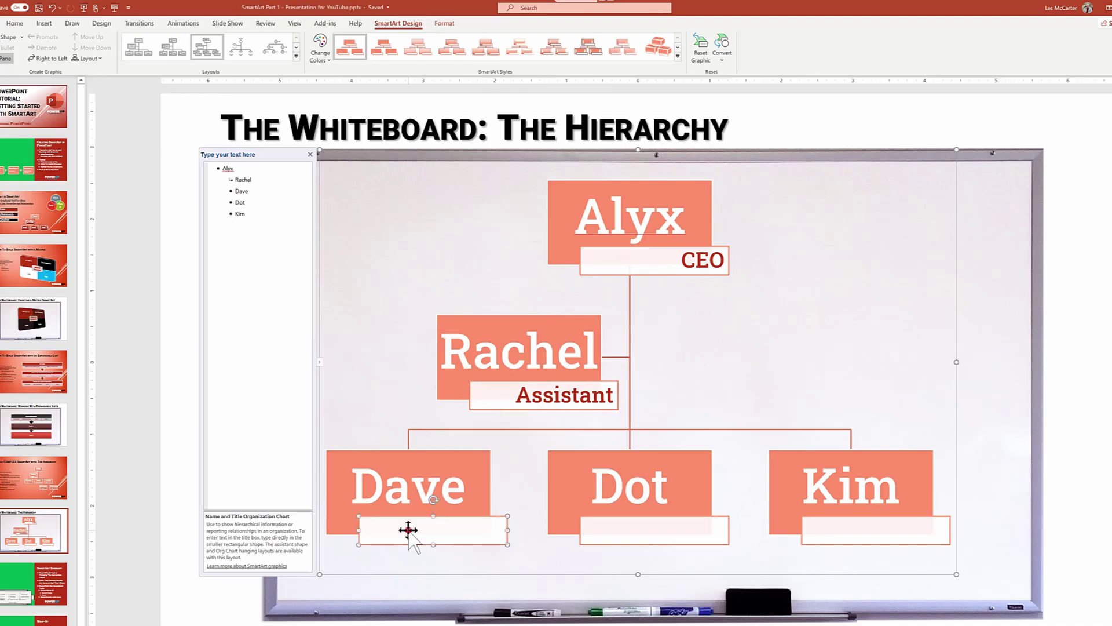
text(HR Head)
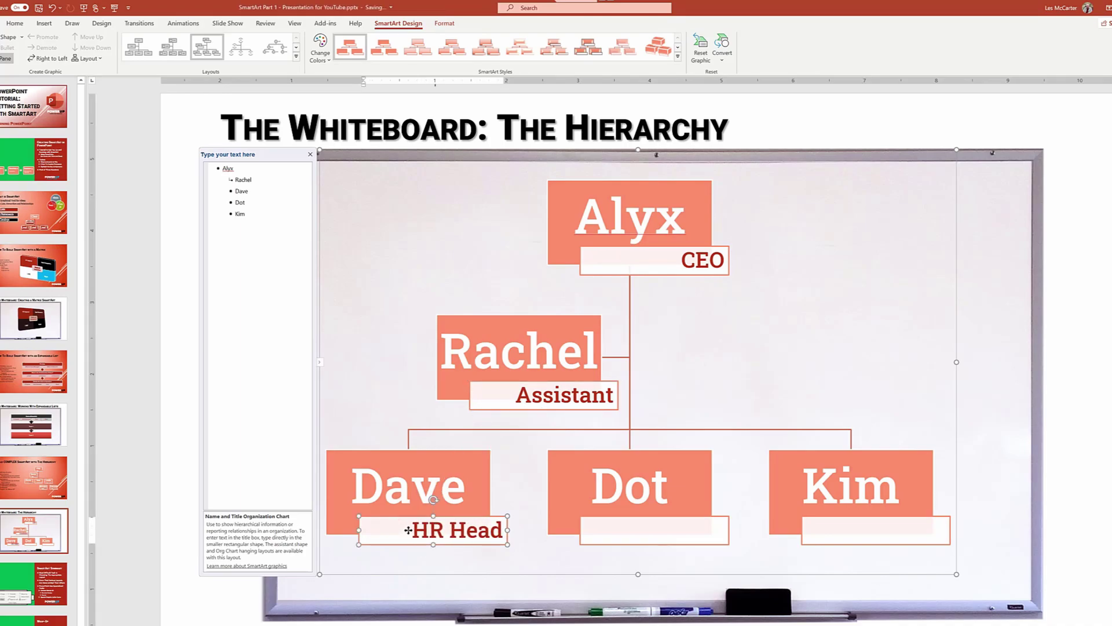
click(643, 532)
text(Finance Head)
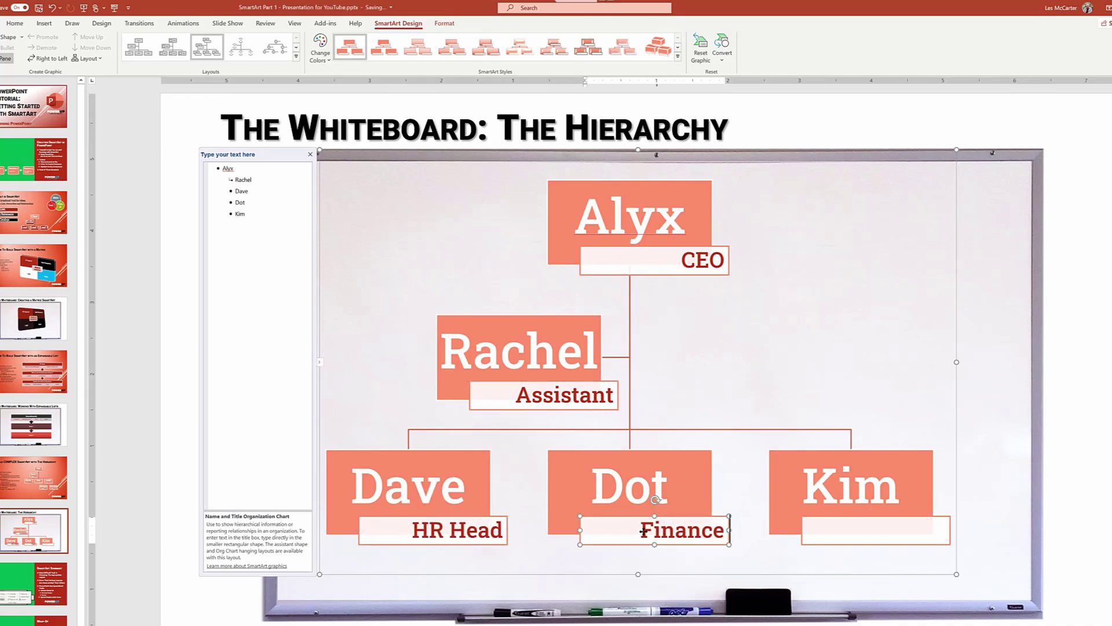
click(845, 531)
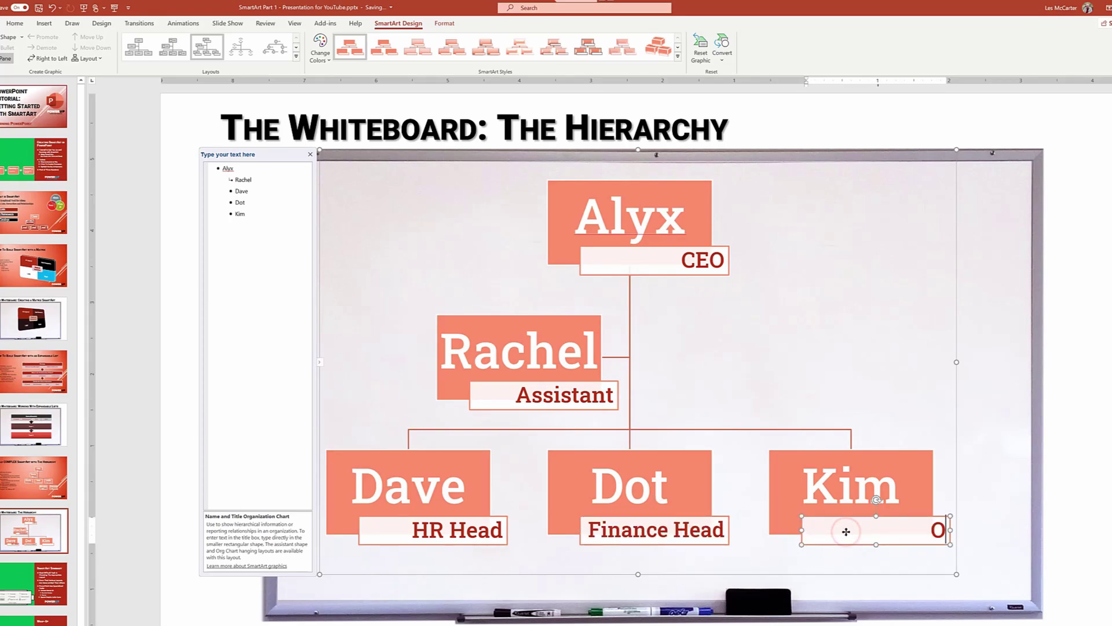
text(Operations Head)
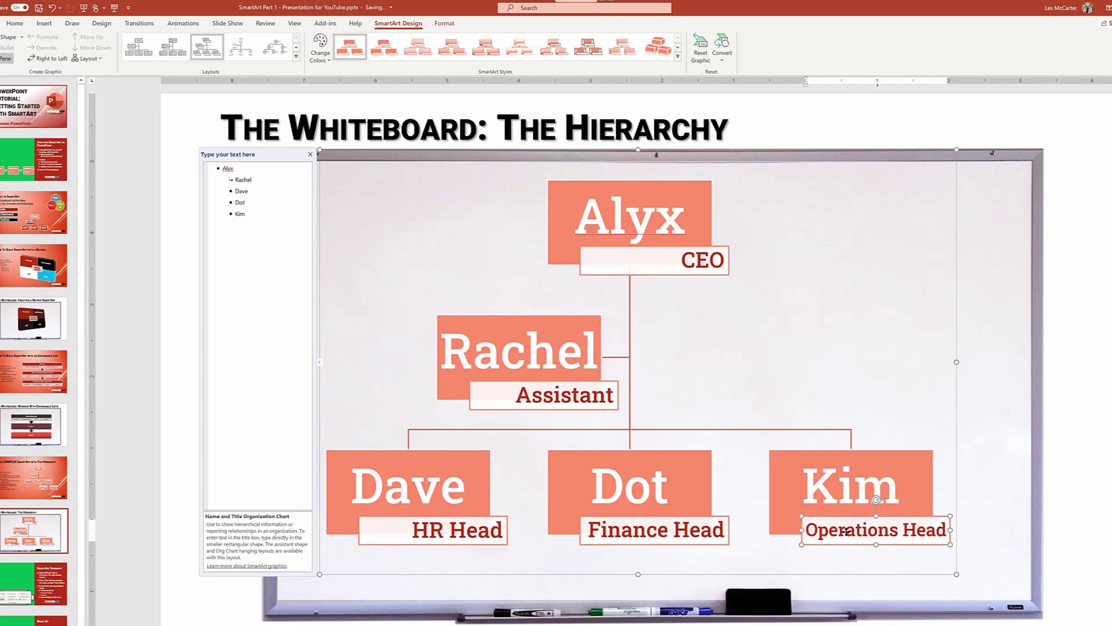
Step: Add CPA 1 and CPA 2 as indented entries reporting to Dot in the Text Pane
click(696, 475)
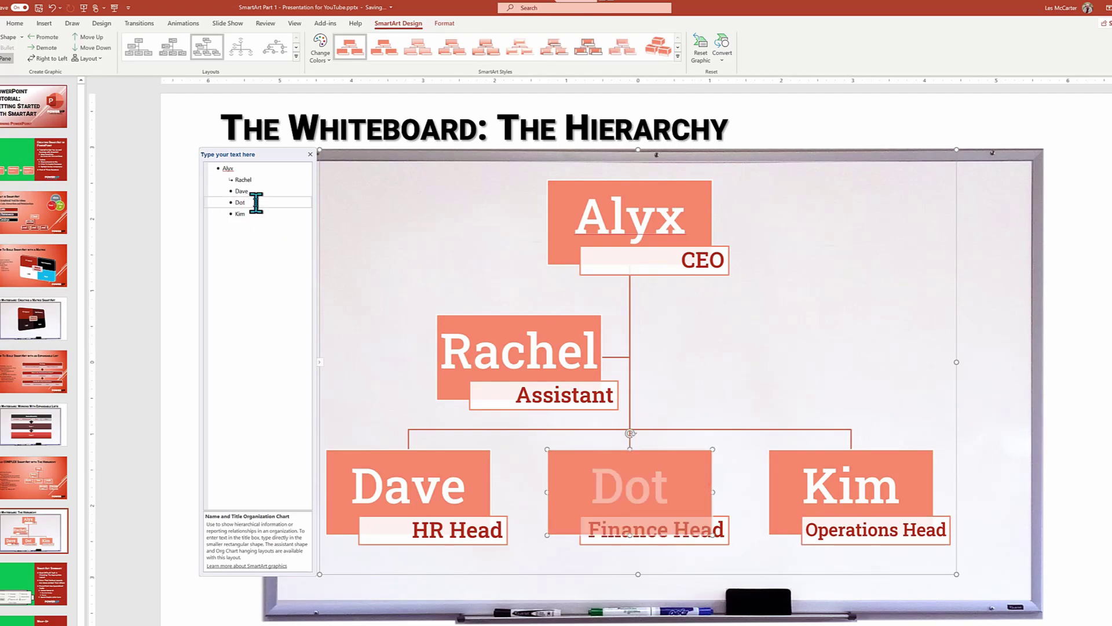
click(256, 202)
key(Return)
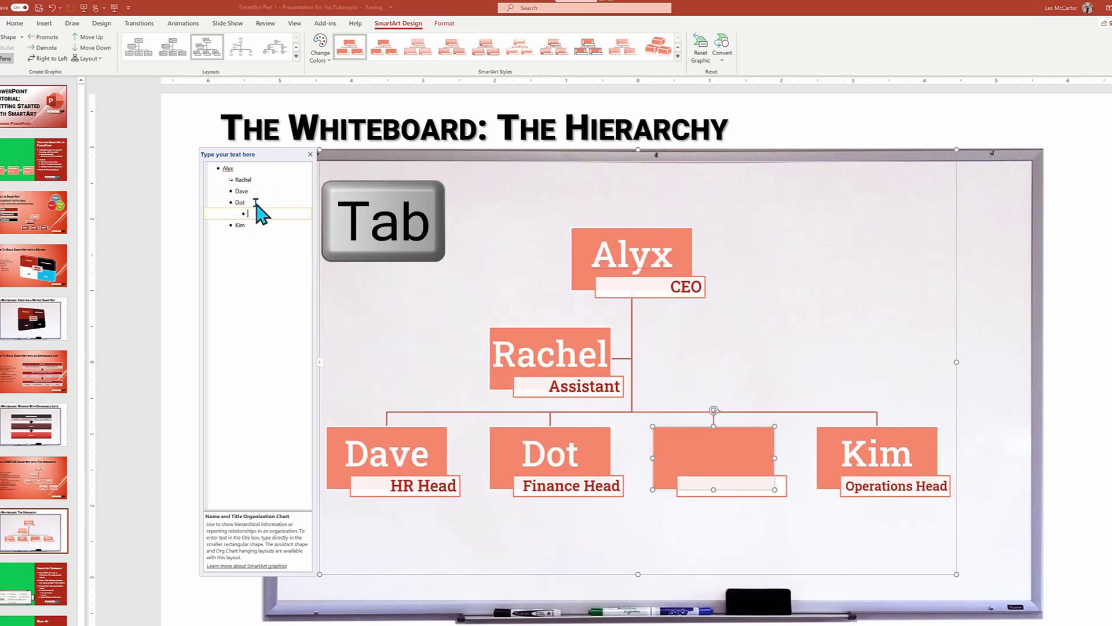
key(Tab)
text(CPA)
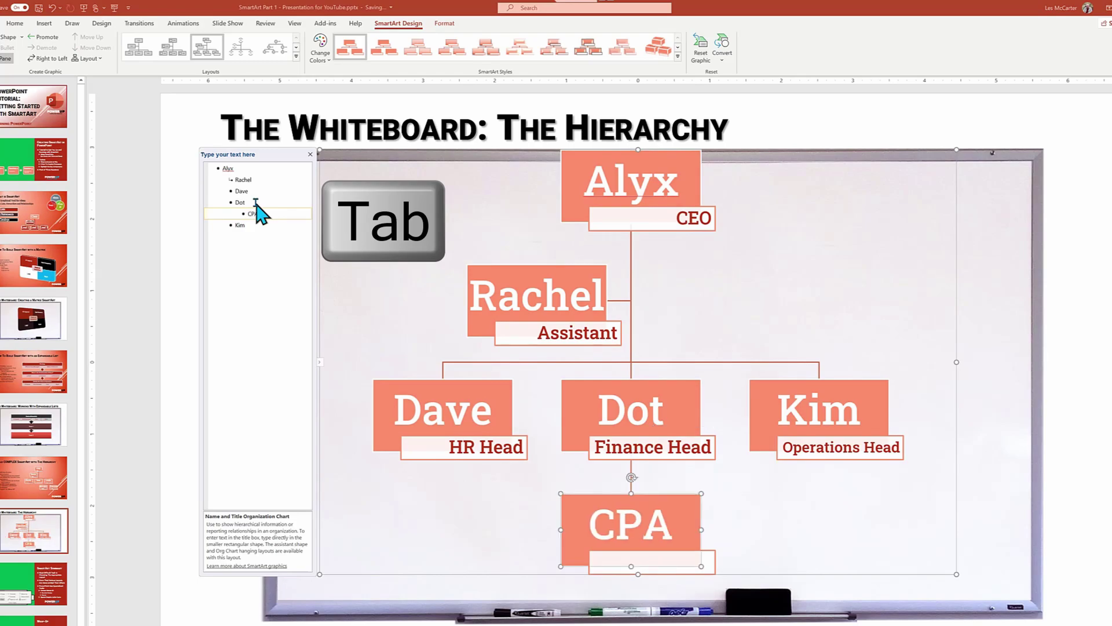
text( 1)
key(Return)
text(CPA)
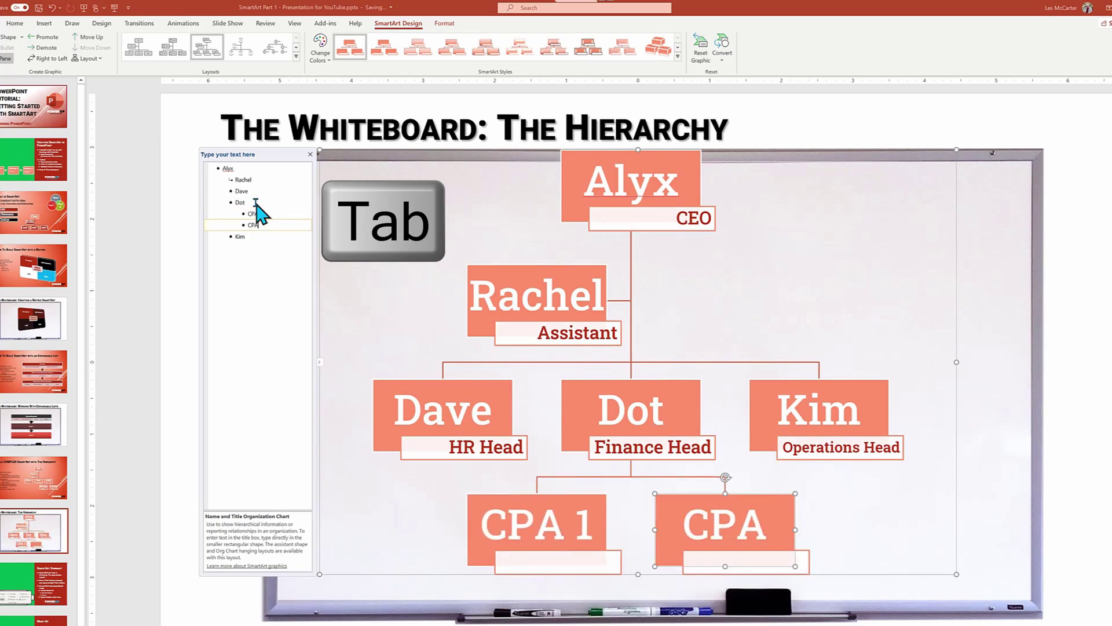
text( 2)
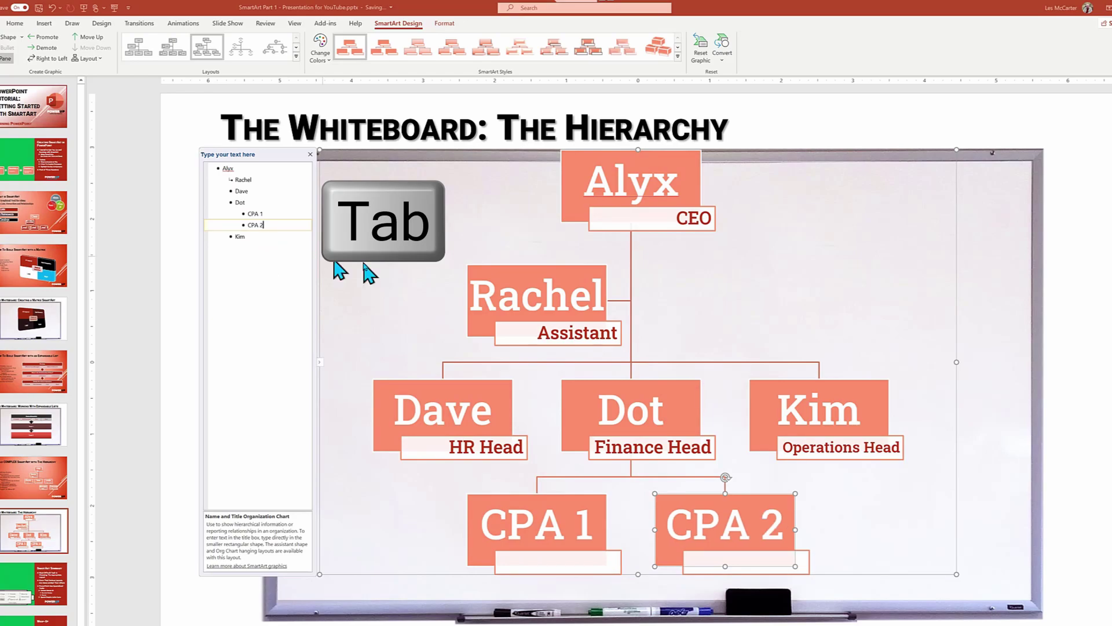
click(686, 400)
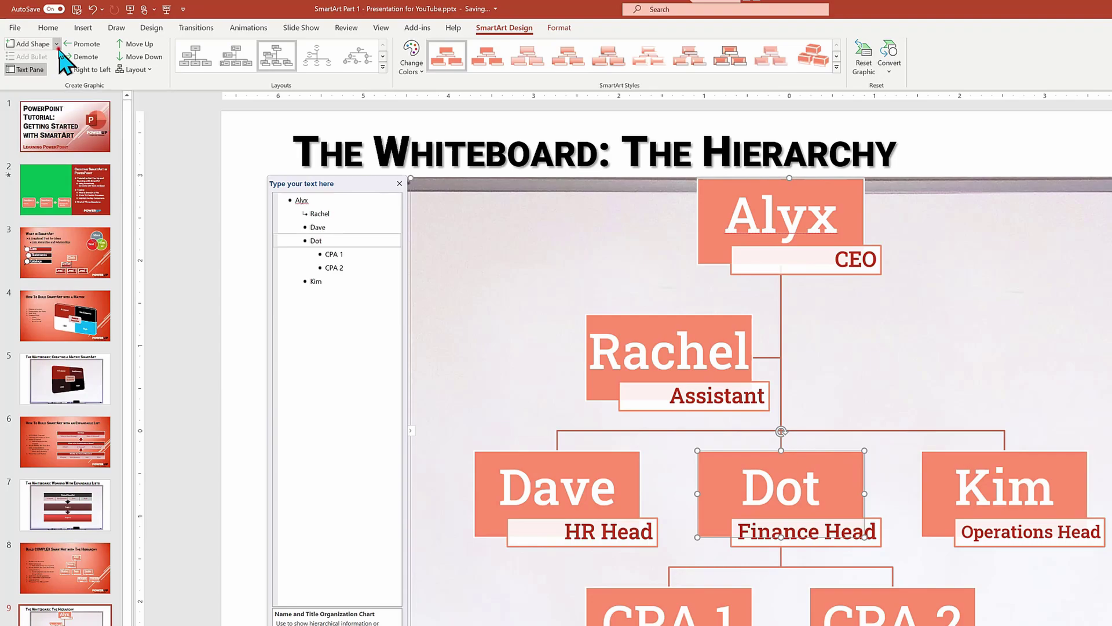
Step: Add Harry as Dot's assistant shape with the title Assistant
click(57, 45)
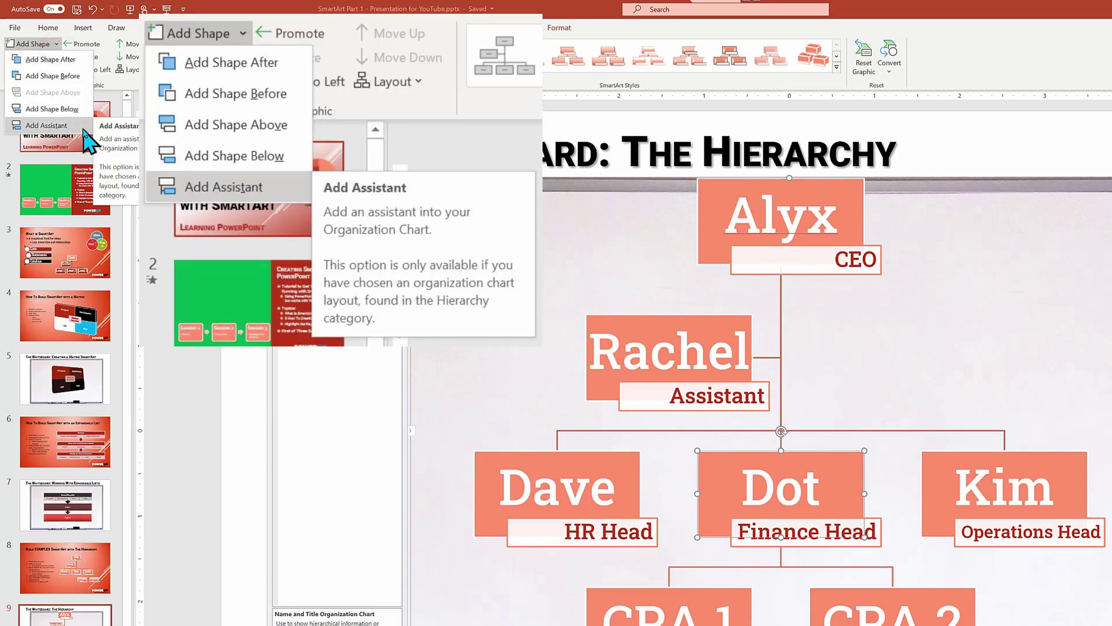
click(82, 126)
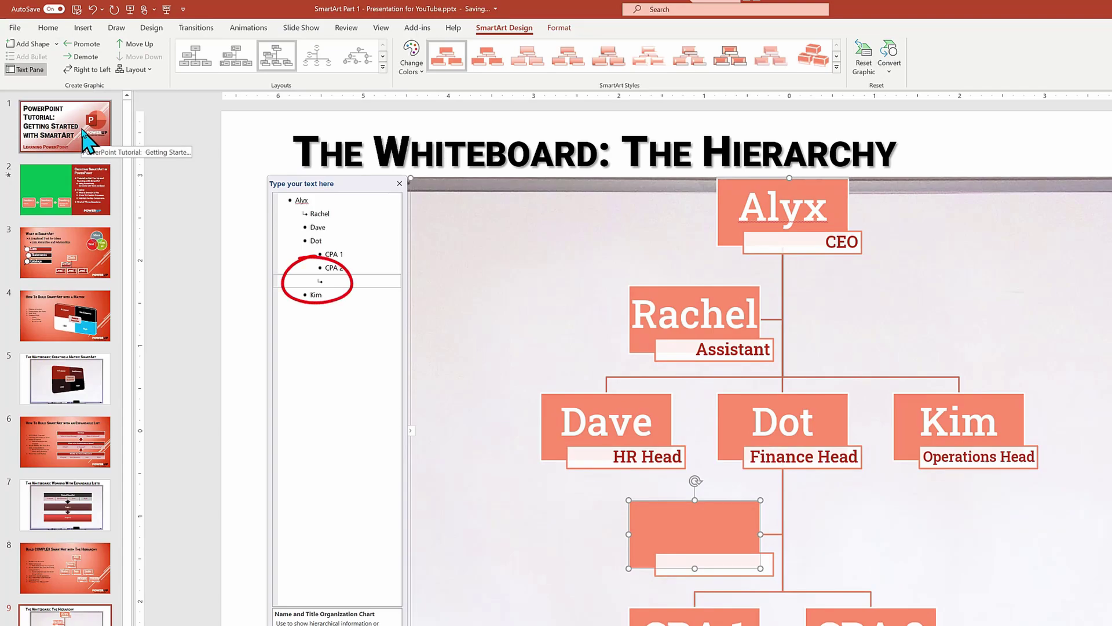
text(Harry)
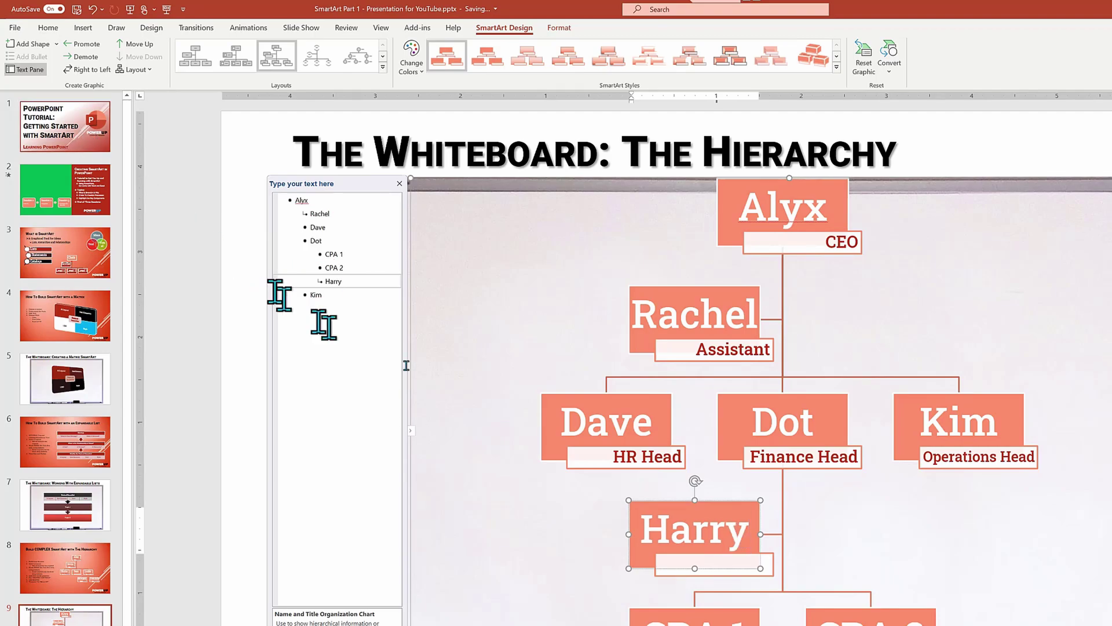
click(707, 566)
text(ss)
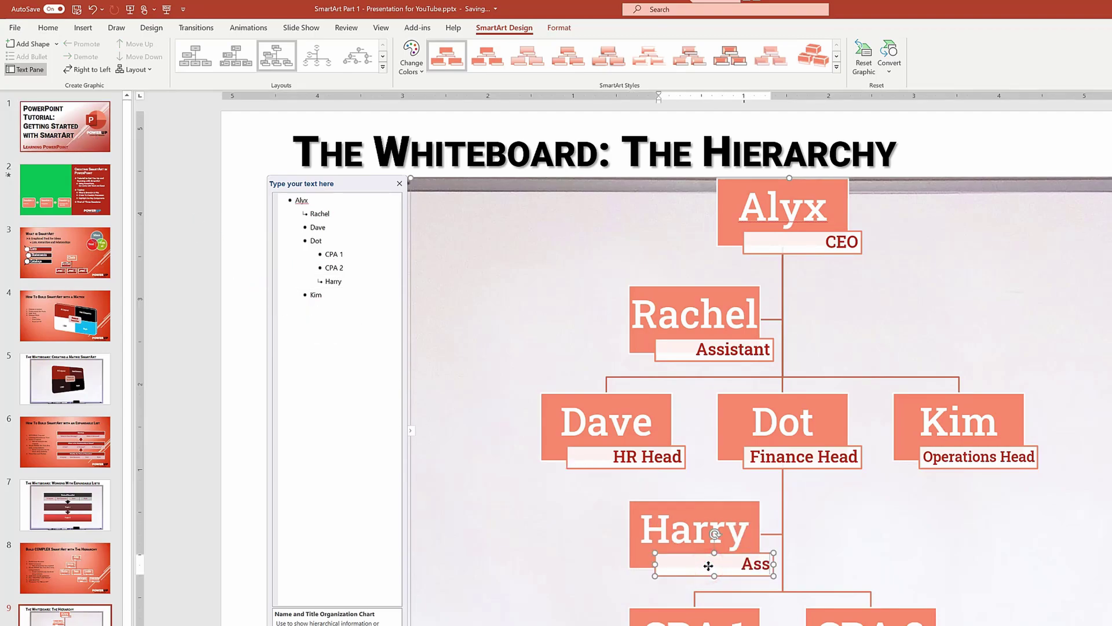
text(istant)
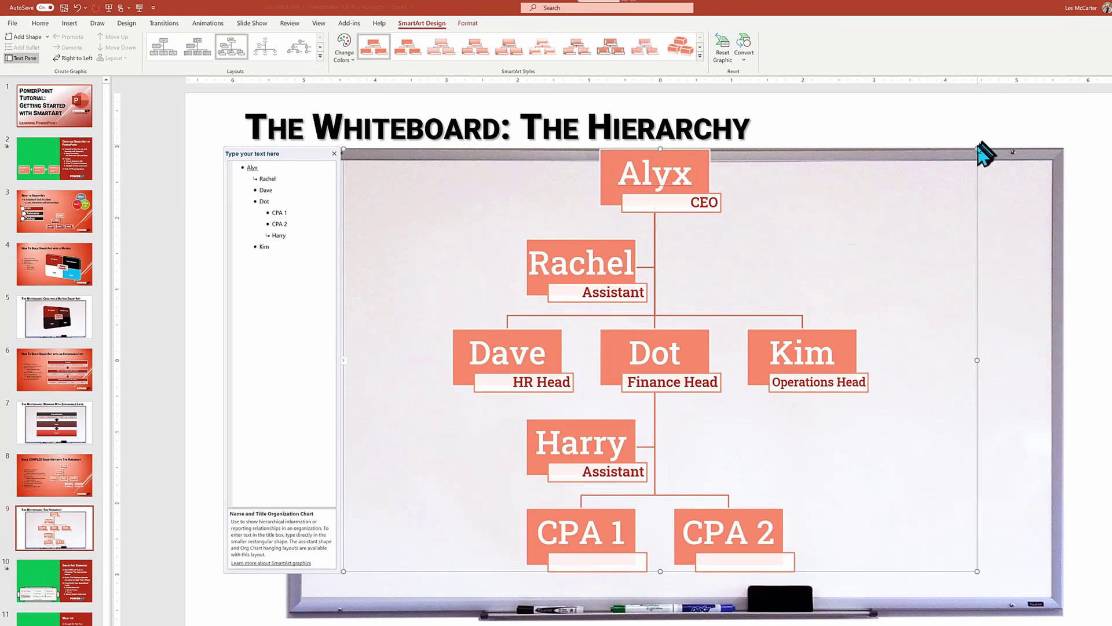
Step: Shrink the org chart, centre it on the whiteboard, and show the Change Colors gallery
drag(977, 147, 809, 260)
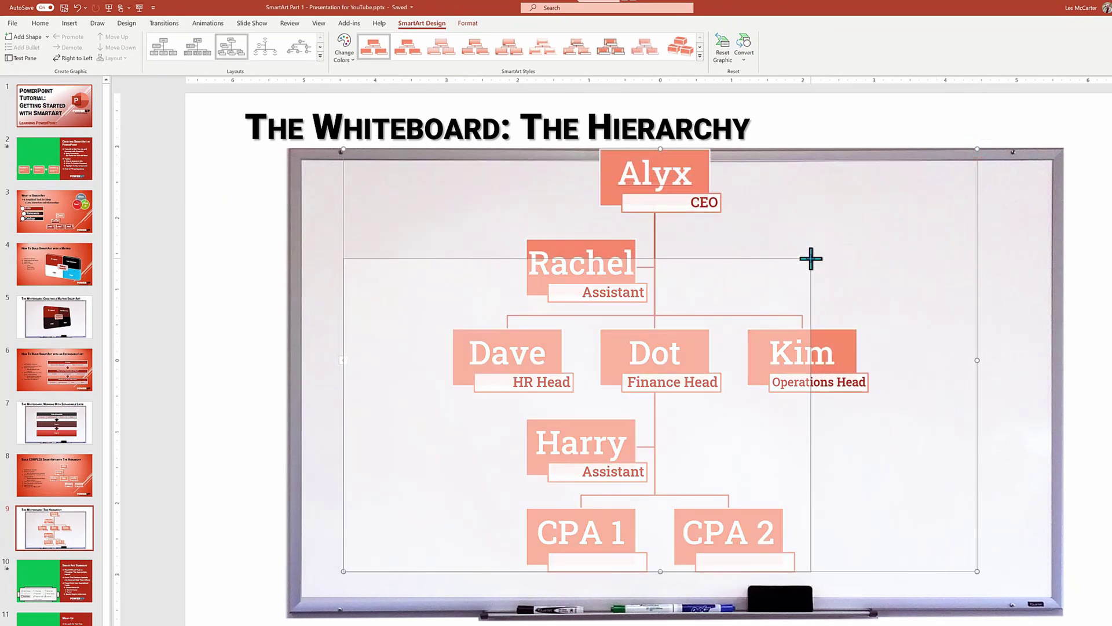
mouse_move(724, 256)
mouse_down()
mouse_move(830, 236)
mouse_move(810, 231)
mouse_up()
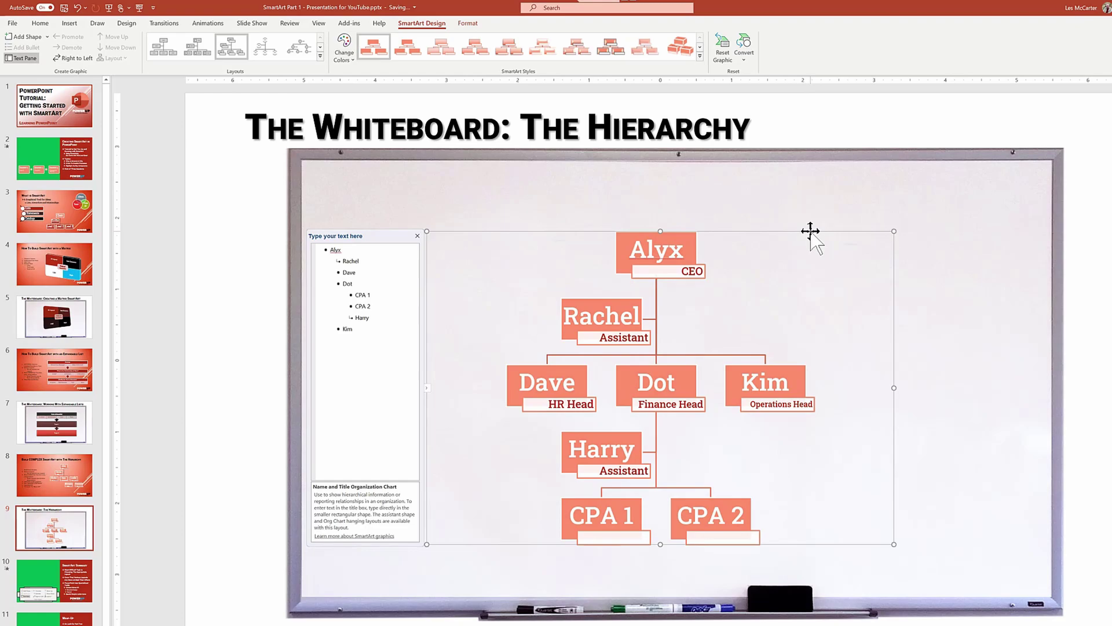
click(344, 52)
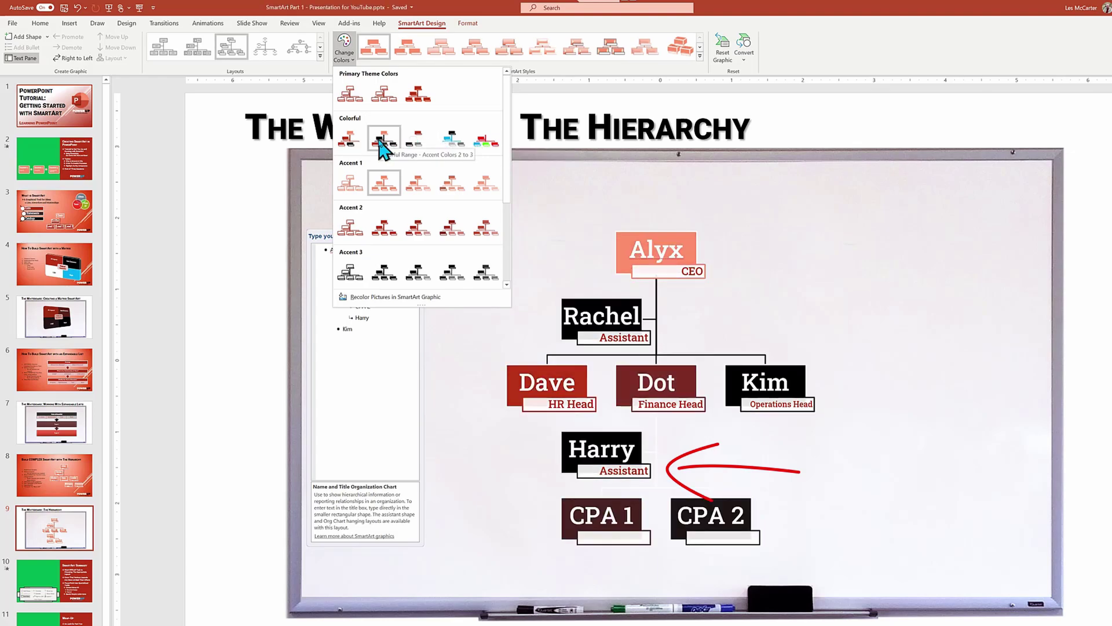
Step: Apply the Colorful Range - Accent Colors 2 to 3 scheme to the org chart
click(383, 139)
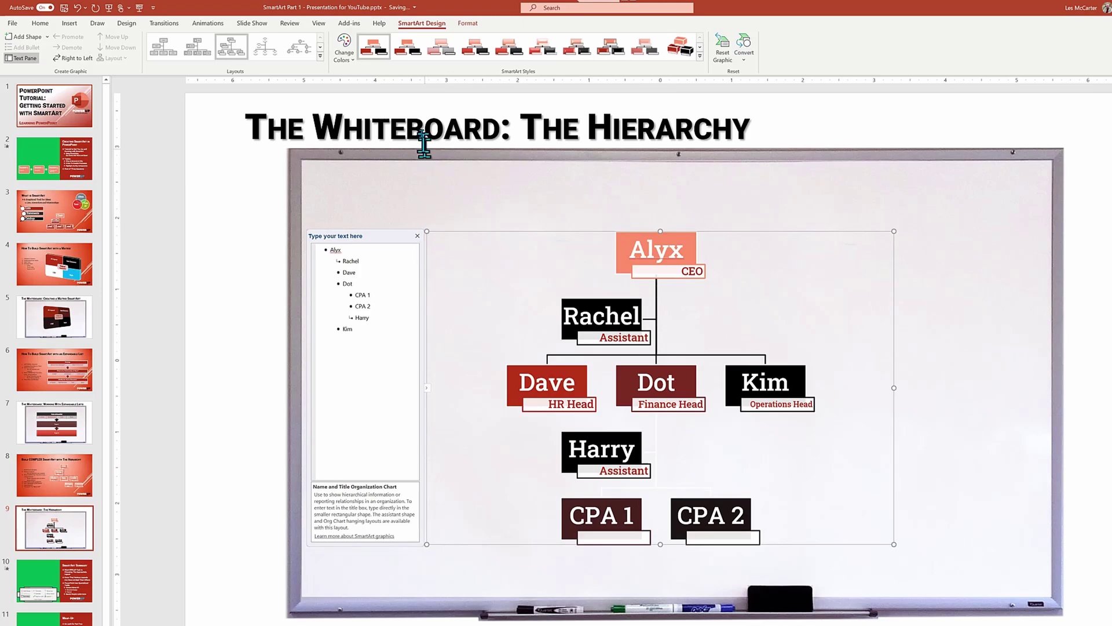
Step: Apply the third 3-D SmartArt style, then deselect the chart to view the result
click(700, 56)
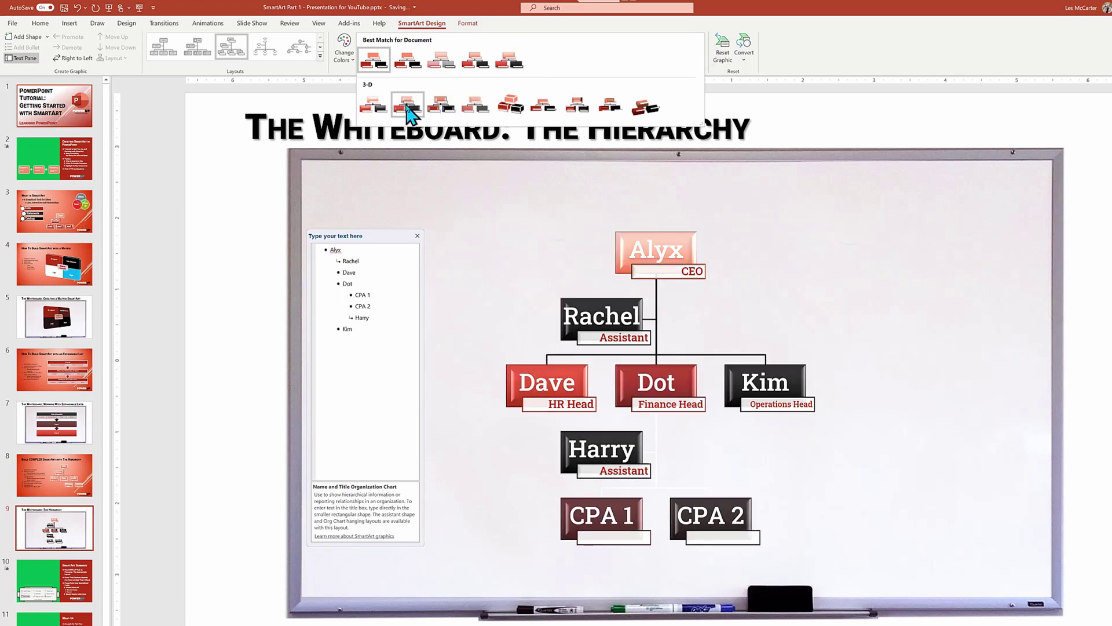
click(441, 108)
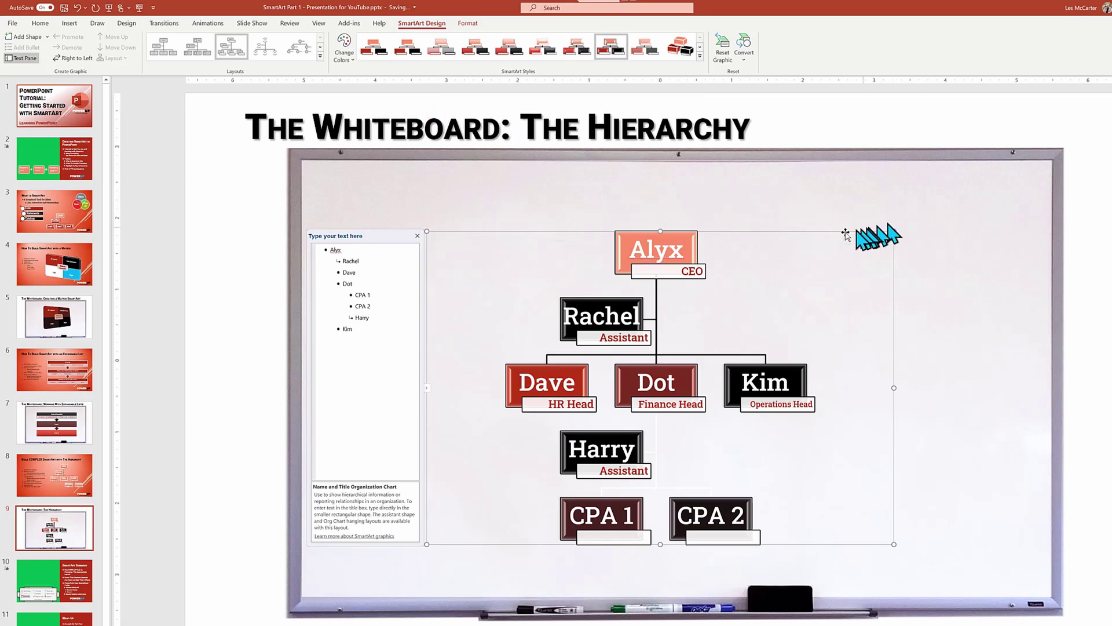
click(840, 231)
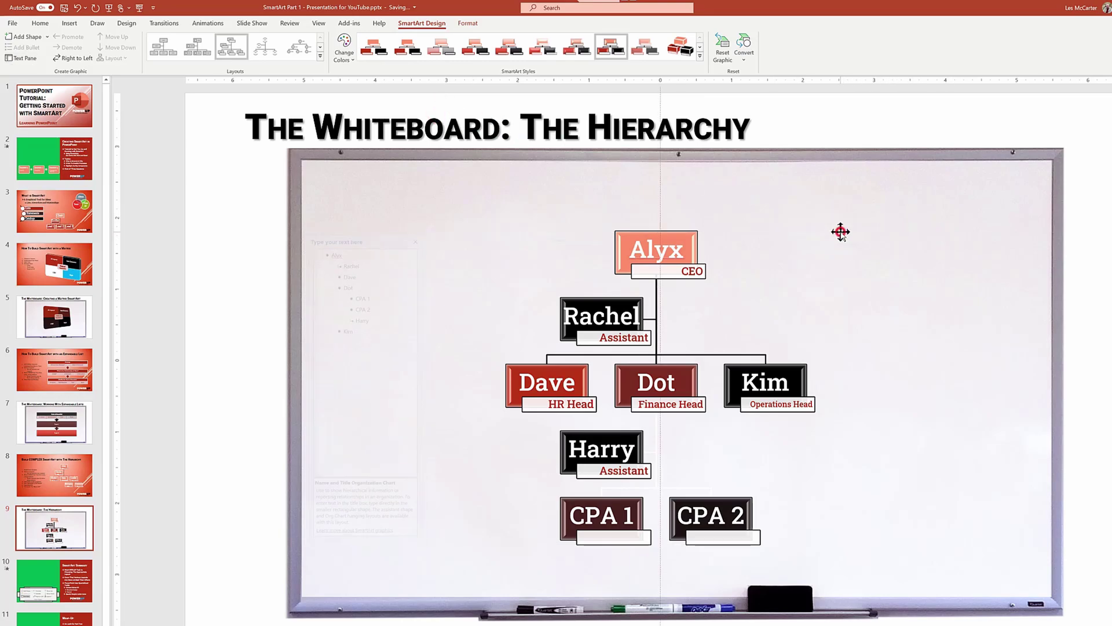
click(1018, 298)
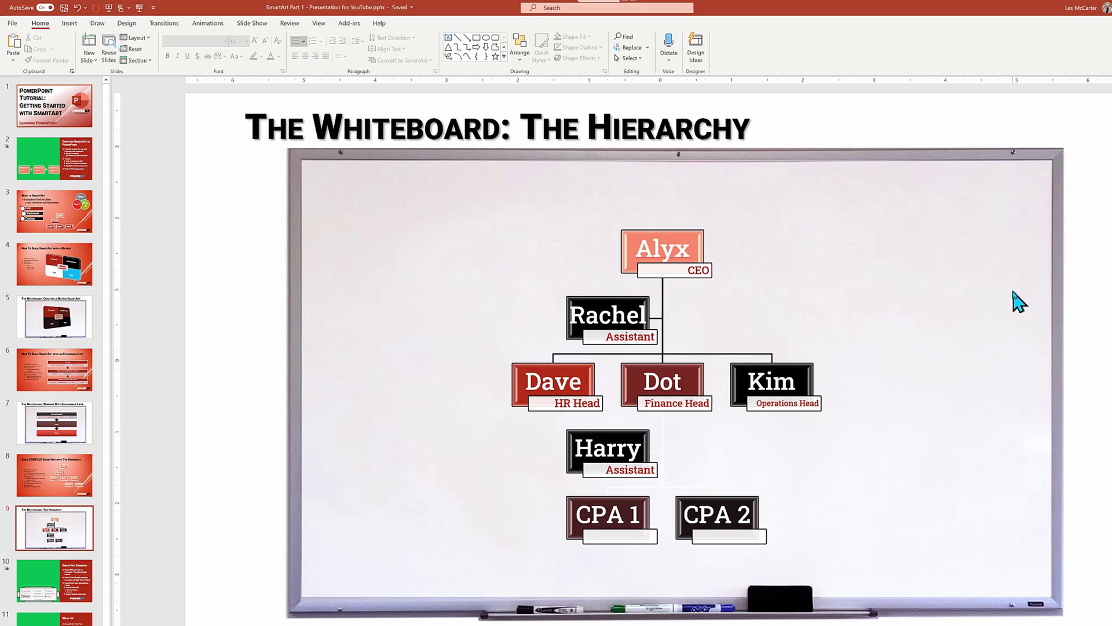